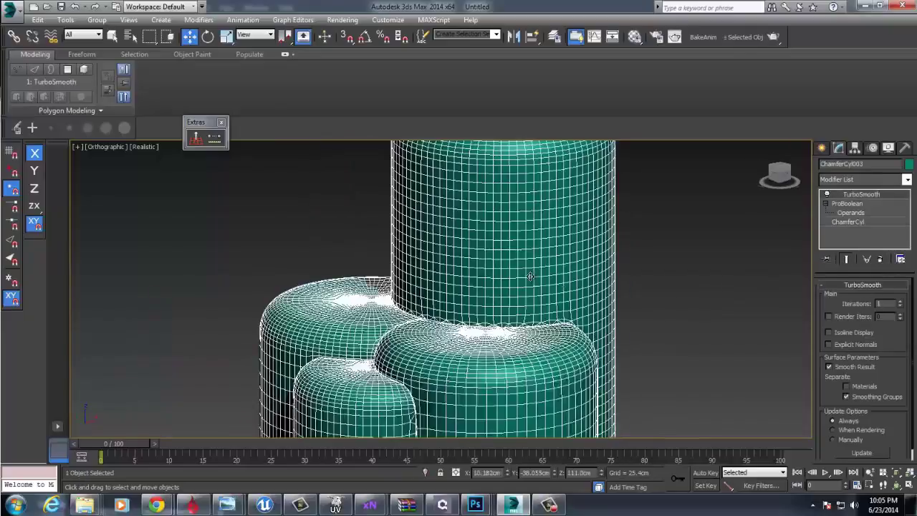
- Review the merged object's ProBoolean operand list, base ChamferCyl parameters and TurboSmooth smoothing options in the modifier stack
{"action": "left_click", "coordinate": [850, 204]}
{"action": "left_click", "coordinate": [890, 359]}
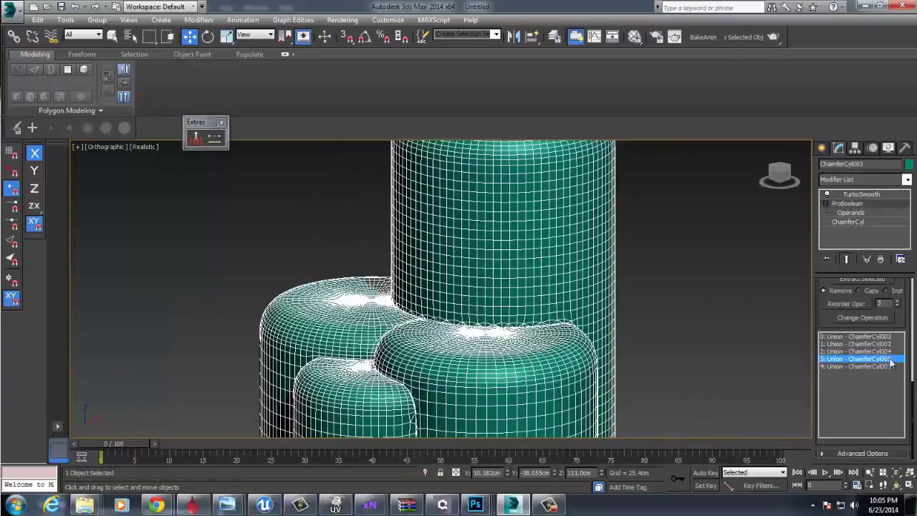
{"action": "left_click", "coordinate": [852, 221]}
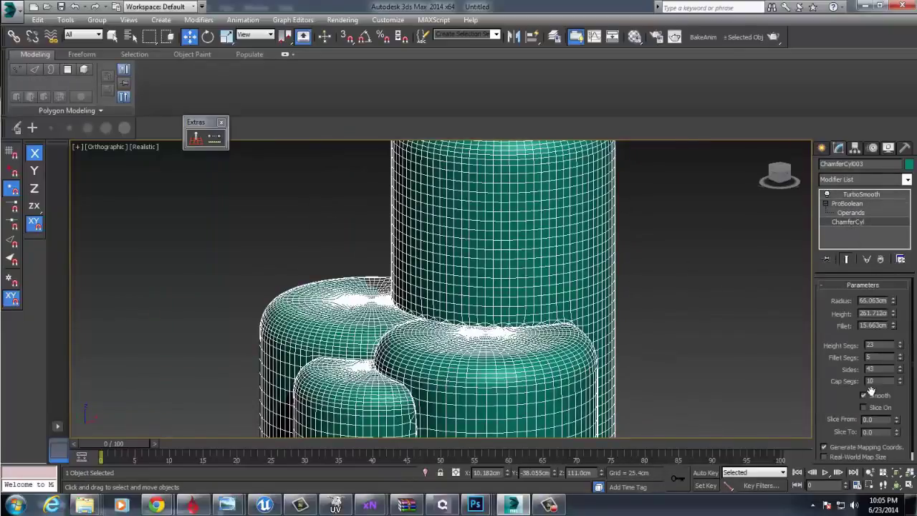
{"action": "left_click", "coordinate": [856, 195]}
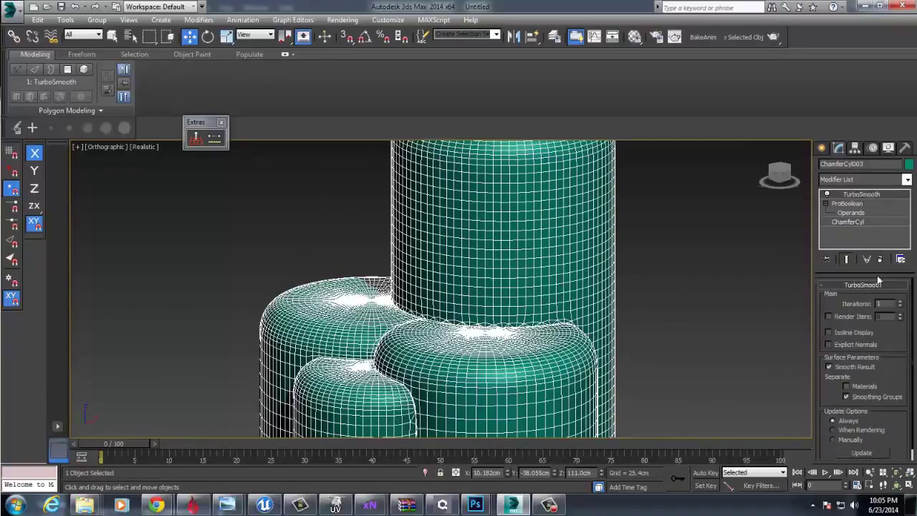
{"action": "left_click", "coordinate": [858, 206]}
{"action": "left_click", "coordinate": [860, 195]}
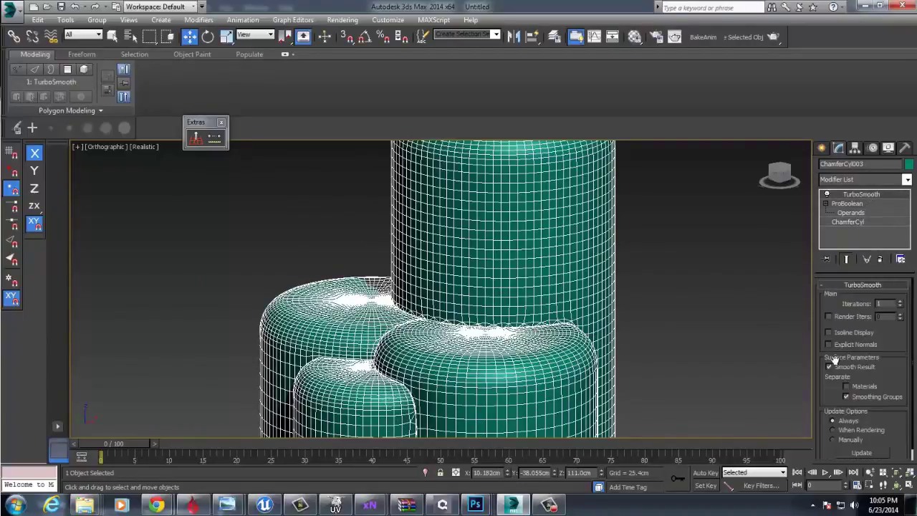
{"action": "left_click", "coordinate": [847, 397]}
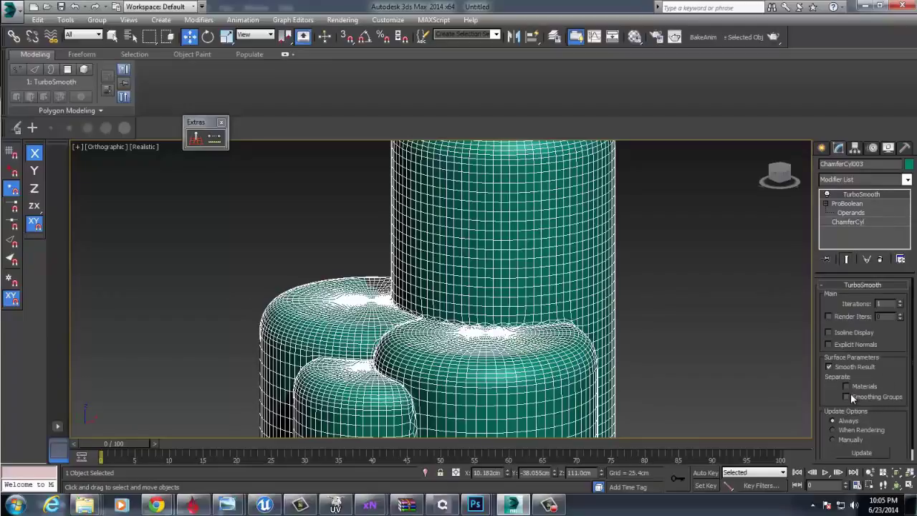
{"action": "left_click", "coordinate": [847, 203]}
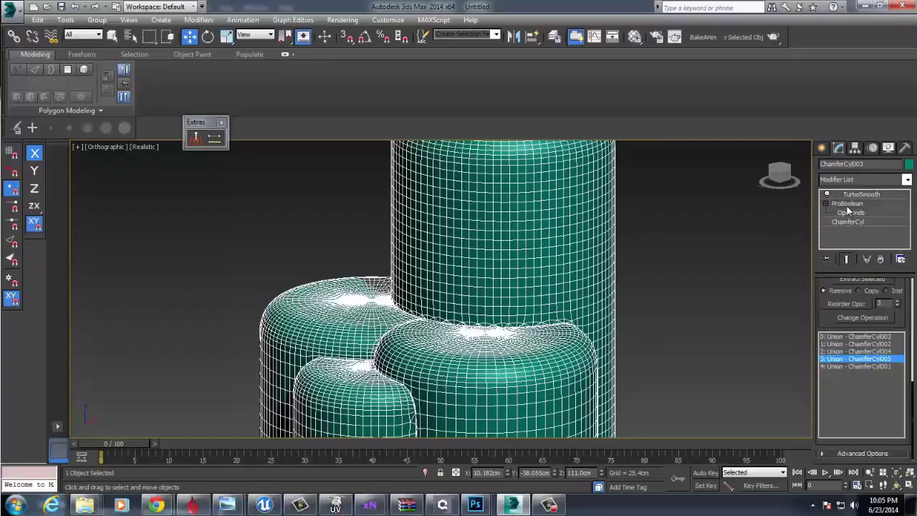
- Adjust the base chamfer cylinder's number of sides and reduce its height segments
{"action": "left_click", "coordinate": [847, 221]}
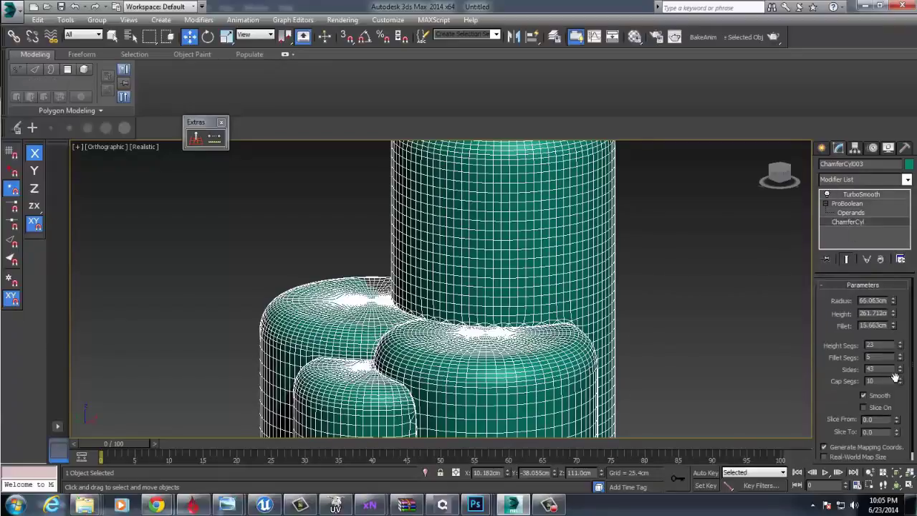
{"action": "left_click_drag", "start_coordinate": [901, 374], "coordinate": [900, 401]}
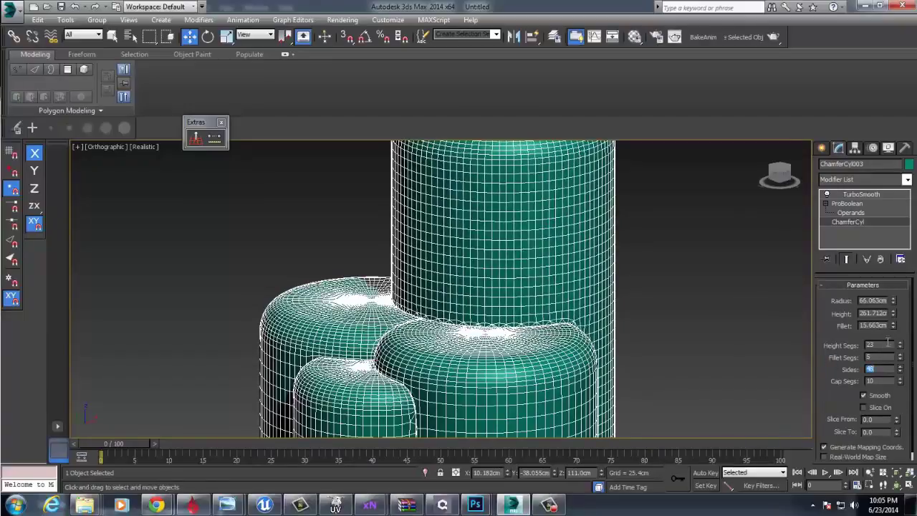
{"action": "left_click_drag", "start_coordinate": [901, 347], "coordinate": [901, 373]}
{"action": "left_click", "coordinate": [711, 310]}
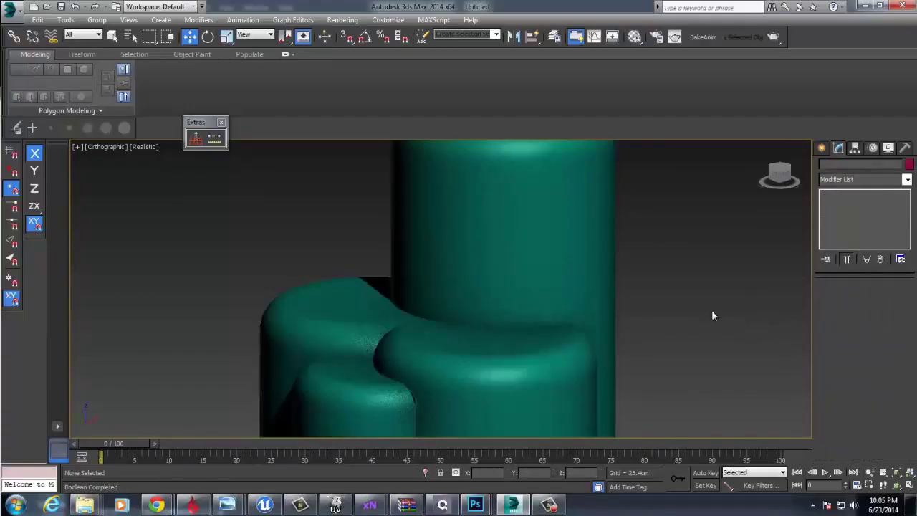
- Add a second TurboSmooth modifier to the merged cylinder object
{"action": "left_click", "coordinate": [534, 303]}
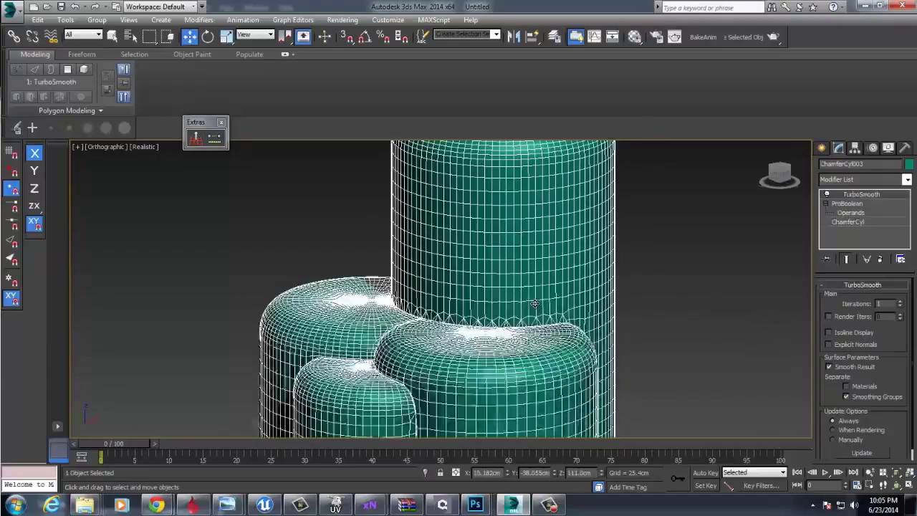
{"action": "left_click", "coordinate": [871, 180]}
{"action": "key", "text": "t"}
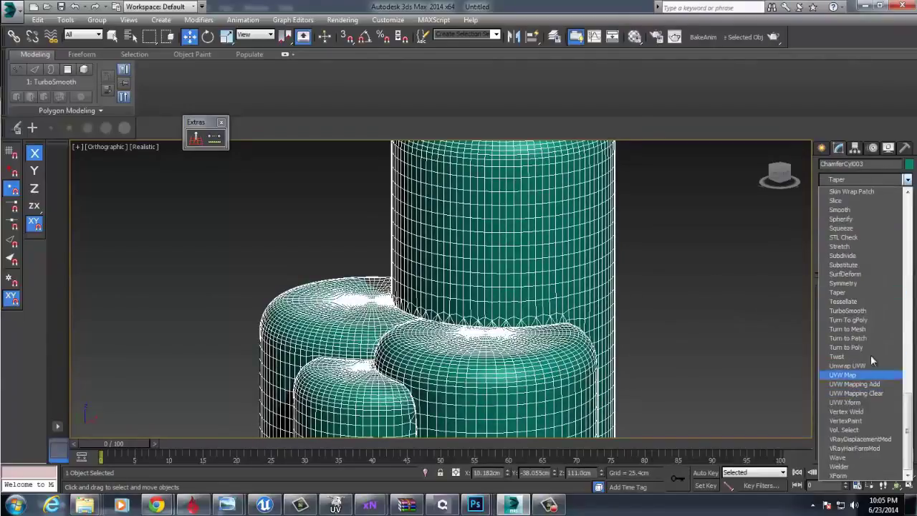
{"action": "left_click", "coordinate": [860, 313]}
- Examine the smoothed joints between the merged cylinders from several angles, including the underside
{"action": "left_click", "coordinate": [705, 288]}
{"action": "middle_click_drag", "start_coordinate": [689, 293], "coordinate": [616, 285], "text": "alt"}
{"action": "key", "text": "z"}
{"action": "middle_click_drag", "start_coordinate": [495, 290], "coordinate": [532, 254], "text": "alt"}
{"action": "key", "text": "z"}
{"action": "left_click", "coordinate": [533, 253]}
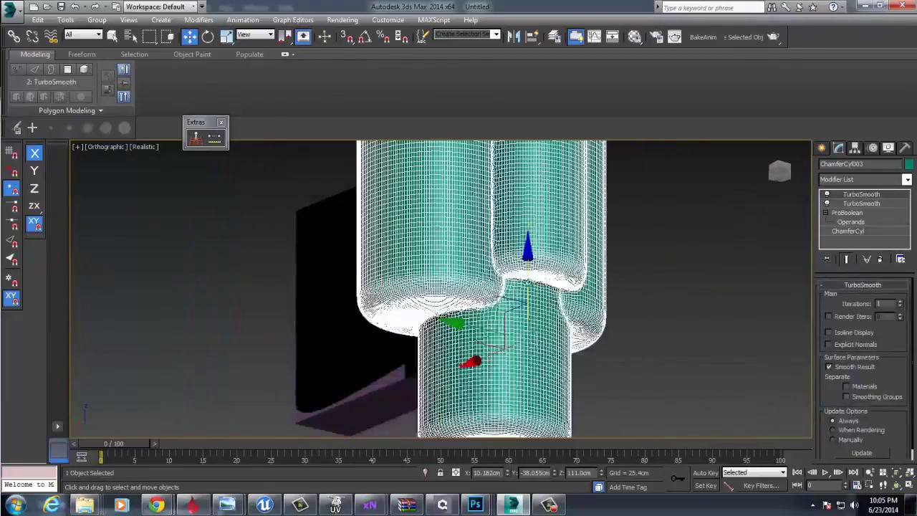
{"action": "scroll", "coordinate": [664, 343], "scroll_direction": "up", "scroll_amount": 2}
{"action": "left_click", "coordinate": [665, 343]}
{"action": "scroll", "coordinate": [500, 256], "scroll_direction": "up", "scroll_amount": 5}
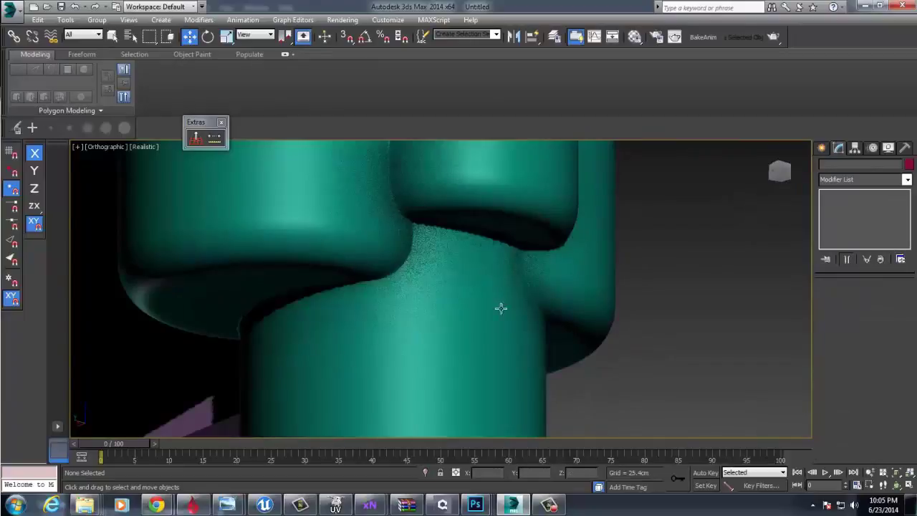
{"action": "scroll", "coordinate": [528, 184], "scroll_direction": "down", "scroll_amount": 6}
{"action": "middle_click_drag", "start_coordinate": [497, 272], "coordinate": [373, 284], "text": "alt"}
{"action": "key", "text": "z"}
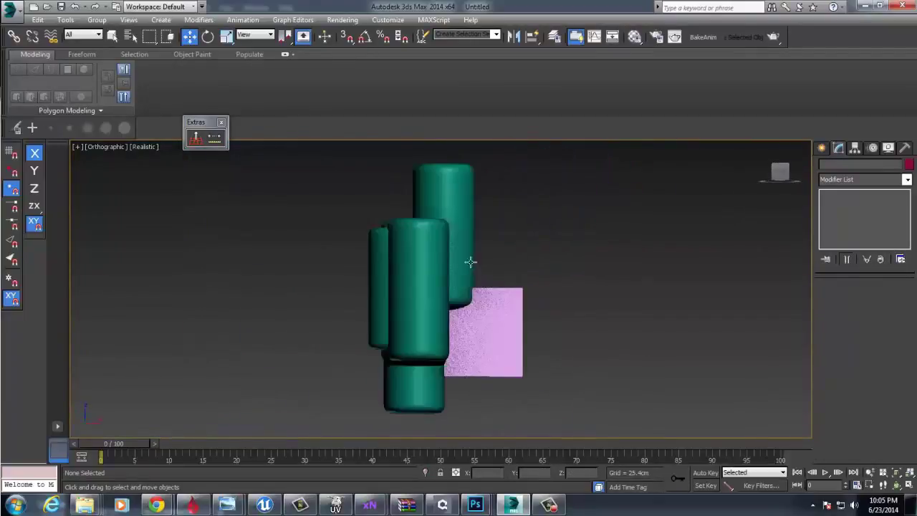
{"action": "scroll", "coordinate": [470, 262], "scroll_direction": "up", "scroll_amount": 4}
- Merge the purple box into the cylinder object as a ProBoolean Union operand and check the smoothed joint
{"action": "left_click", "coordinate": [453, 263]}
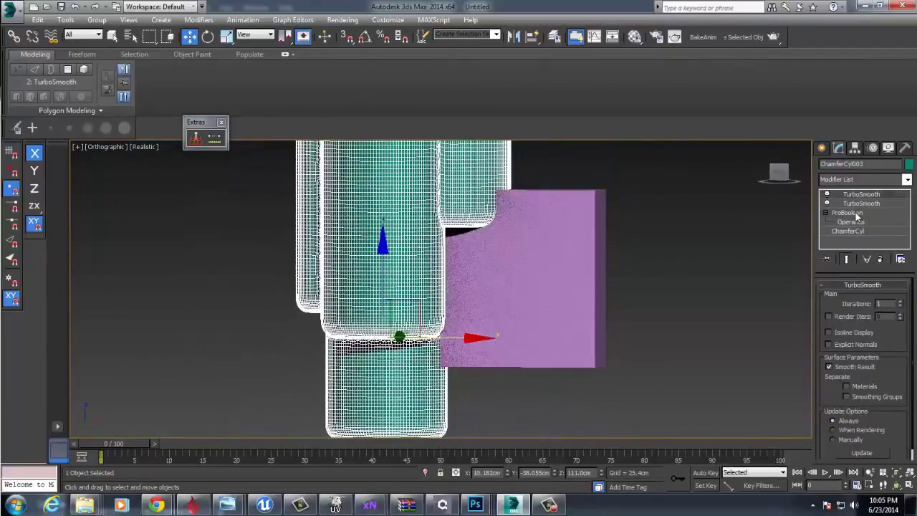
{"action": "left_click", "coordinate": [852, 213]}
{"action": "scroll", "coordinate": [900, 307], "scroll_direction": "up", "scroll_amount": 8}
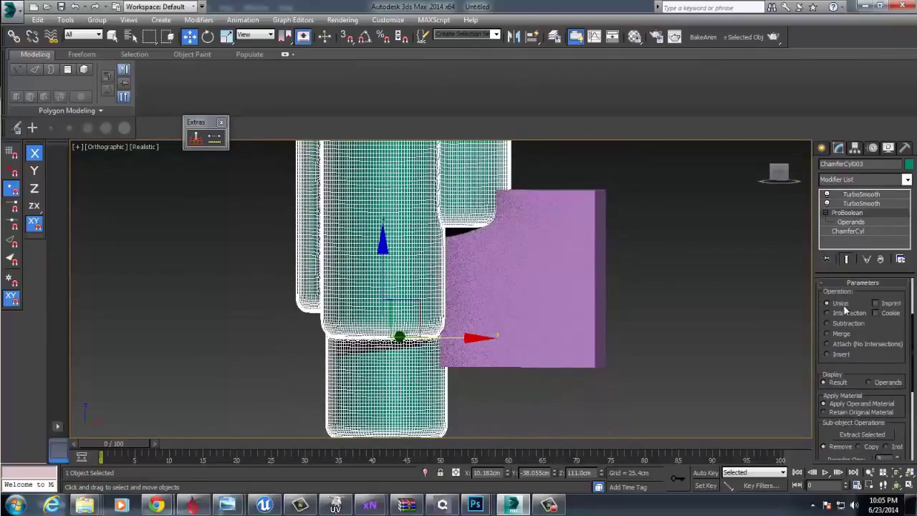
{"action": "left_click", "coordinate": [854, 297]}
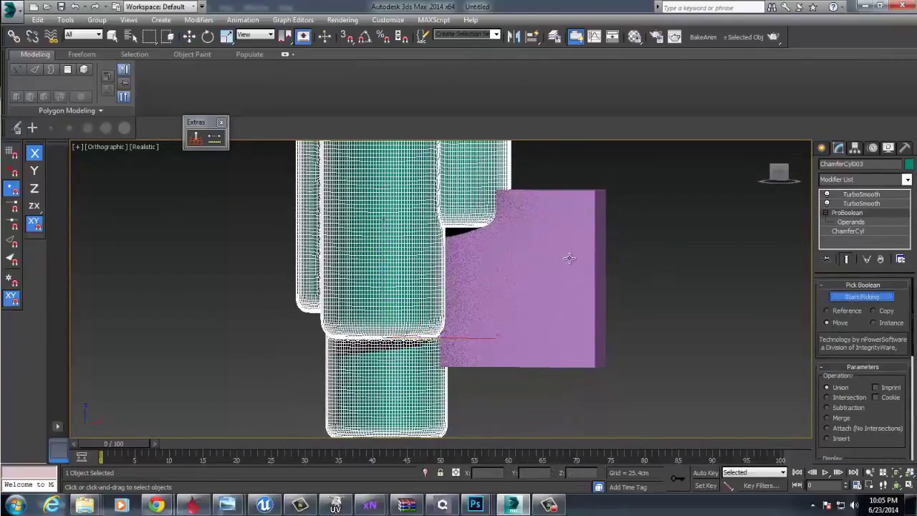
{"action": "left_click", "coordinate": [596, 264]}
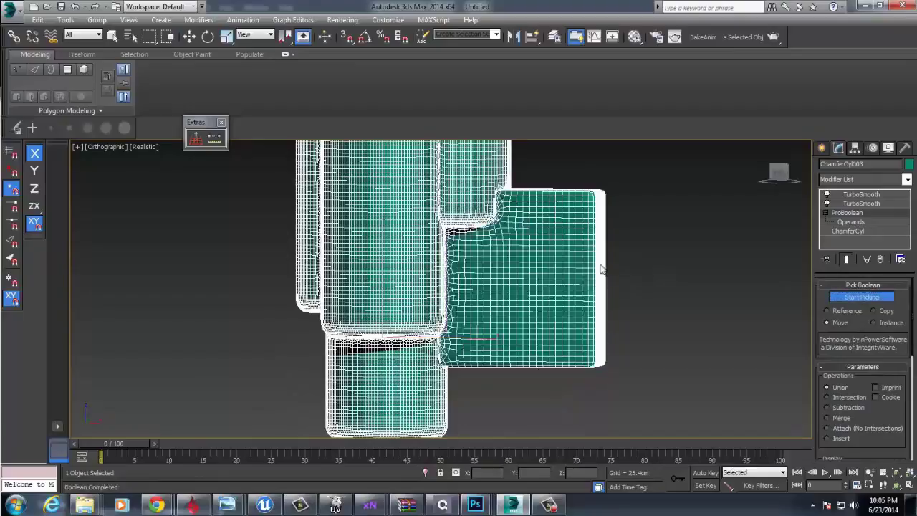
{"action": "middle_click_drag", "start_coordinate": [608, 265], "coordinate": [609, 268], "text": "alt"}
{"action": "scroll", "coordinate": [609, 270], "scroll_direction": "up", "scroll_amount": 5}
{"action": "key", "text": "w"}
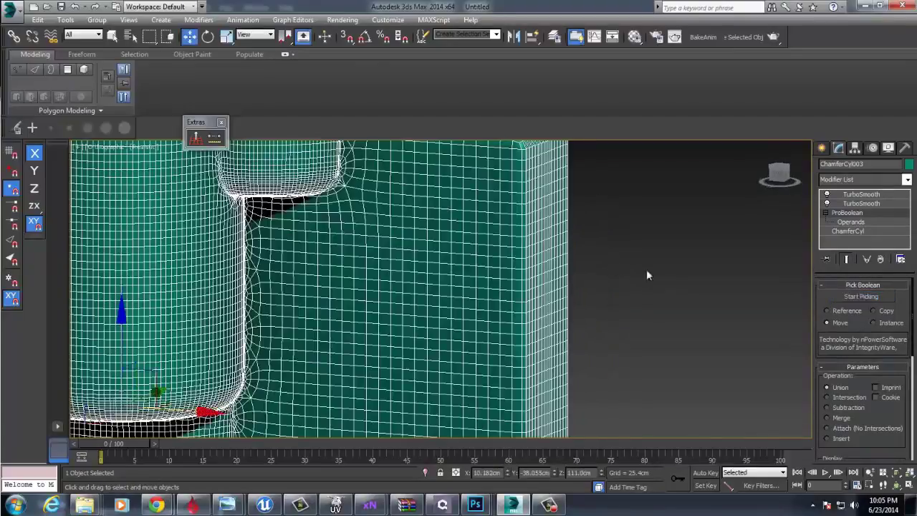
{"action": "left_click", "coordinate": [622, 262]}
{"action": "scroll", "coordinate": [593, 257], "scroll_direction": "down", "scroll_amount": 3}
{"action": "left_click", "coordinate": [568, 257]}
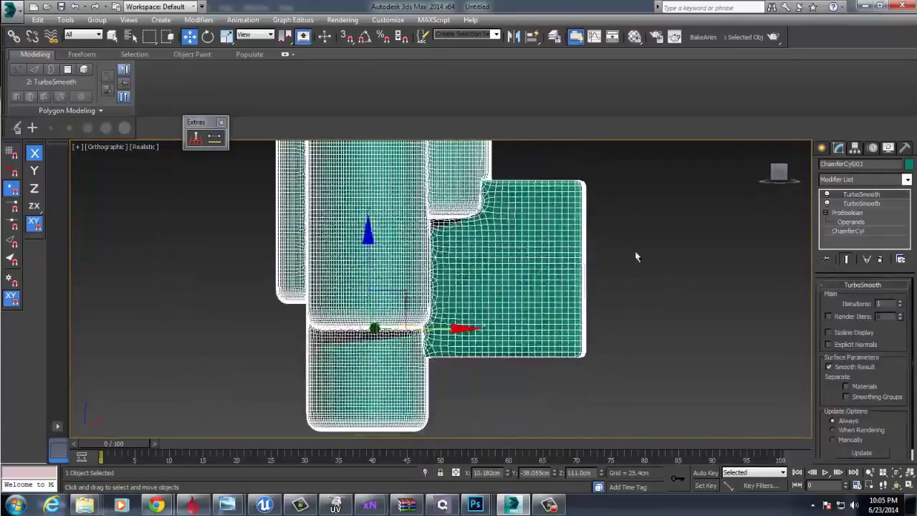
{"action": "left_click", "coordinate": [635, 251]}
- In the Front view, create a standard cylinder about 88.7 cm in radius and 175 cm high near the box's outer lower corner
{"action": "key", "text": "f"}
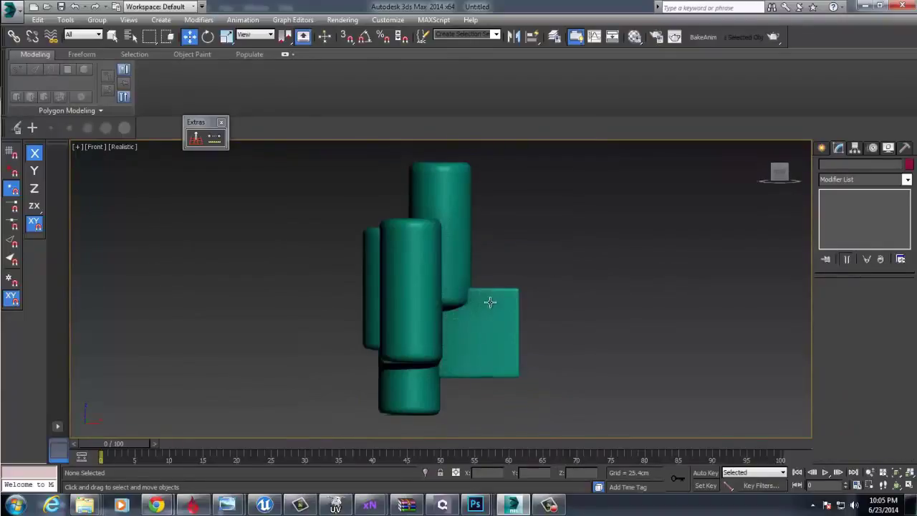
{"action": "left_click", "coordinate": [501, 322]}
{"action": "left_click_drag", "start_coordinate": [489, 289], "coordinate": [536, 324]}
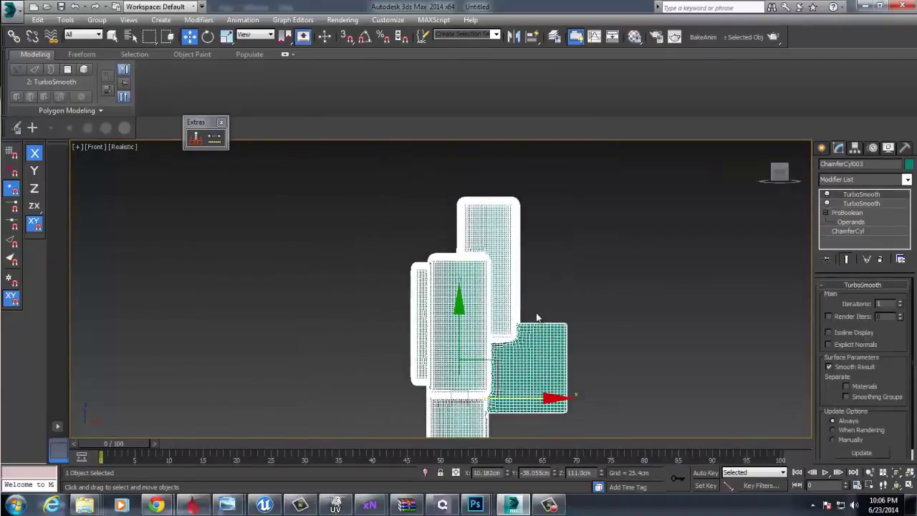
{"action": "middle_click_drag", "start_coordinate": [536, 288], "coordinate": [564, 186]}
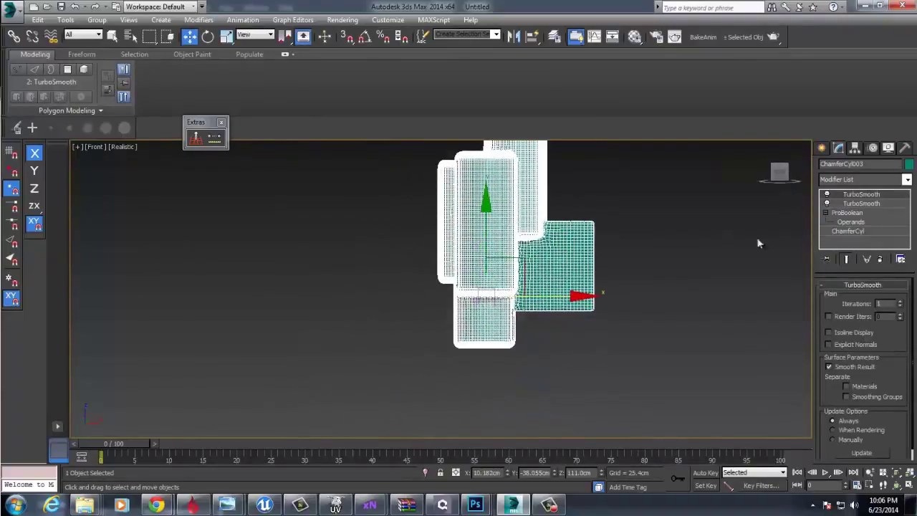
{"action": "left_click", "coordinate": [821, 148]}
{"action": "left_click", "coordinate": [844, 183]}
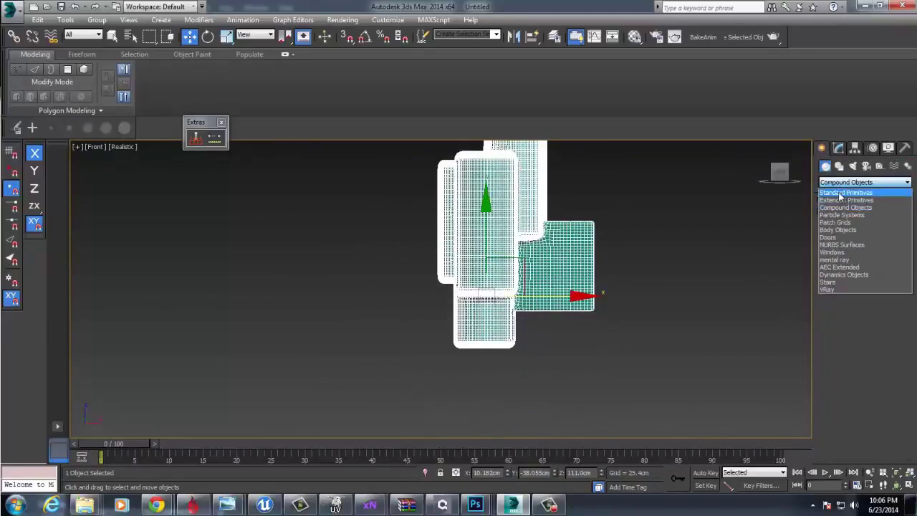
{"action": "left_click", "coordinate": [845, 191]}
{"action": "left_click", "coordinate": [834, 200]}
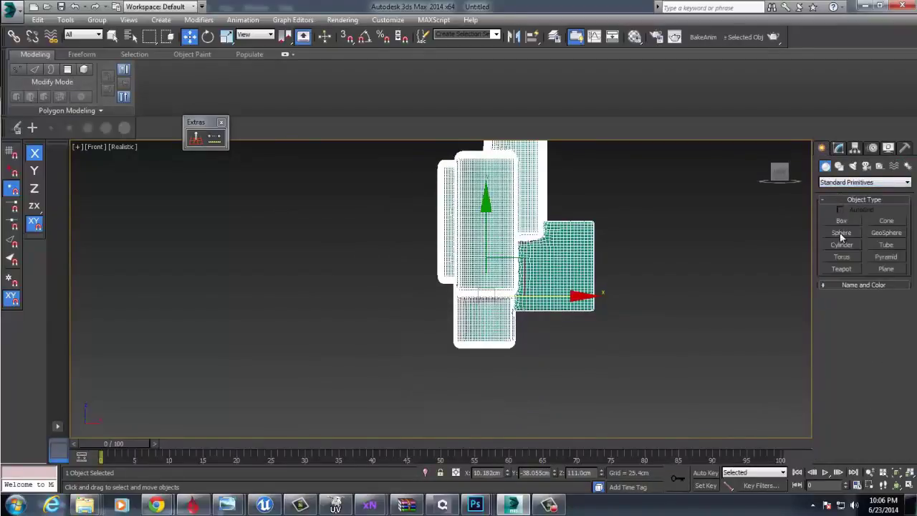
{"action": "left_click", "coordinate": [842, 247]}
{"action": "left_click_drag", "start_coordinate": [609, 322], "coordinate": [627, 362]}
{"action": "left_click", "coordinate": [602, 278]}
{"action": "middle_click_drag", "start_coordinate": [598, 285], "coordinate": [620, 305], "text": "alt"}
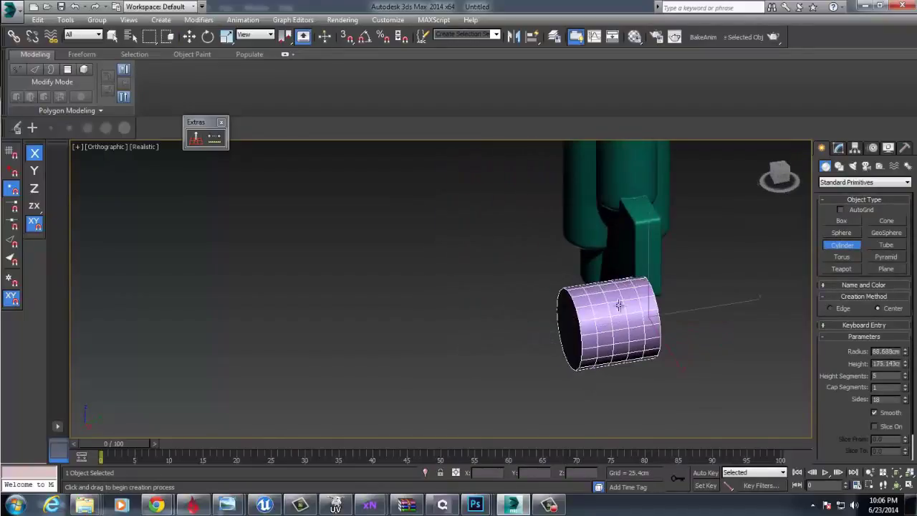
- Move the new cylinder along the Y axis so it crosses the box's corner, and set its sides to 64
{"action": "key", "text": "w"}
{"action": "mouse_move", "coordinate": [716, 306]}
{"action": "left_mouse_down"}
{"action": "mouse_move", "coordinate": [722, 301]}
{"action": "mouse_move", "coordinate": [709, 295]}
{"action": "left_mouse_up"}
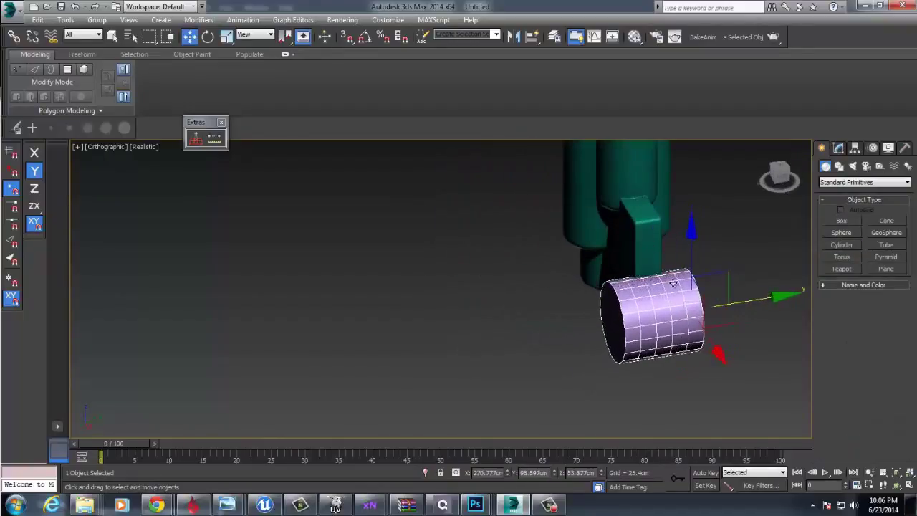
{"action": "scroll", "coordinate": [694, 289], "scroll_direction": "up", "scroll_amount": 4}
{"action": "left_click", "coordinate": [839, 148]}
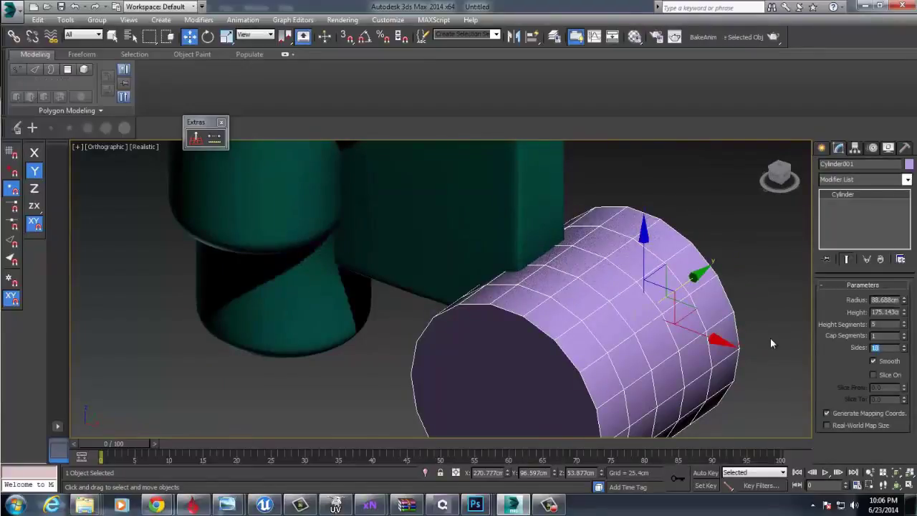
{"action": "type", "text": "64"}
{"action": "key", "text": "Return"}
- Save the scene as booleantest in the scenes folder with nothing selected
{"action": "middle_click_drag", "start_coordinate": [515, 324], "coordinate": [486, 229], "text": "alt"}
{"action": "left_click", "coordinate": [486, 229]}
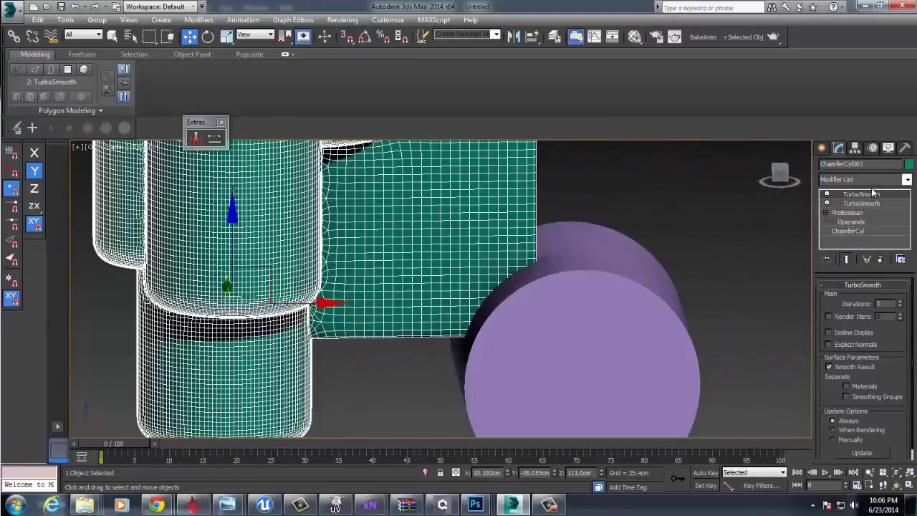
{"action": "left_click", "coordinate": [697, 189]}
{"action": "key", "text": "ctrl+s"}
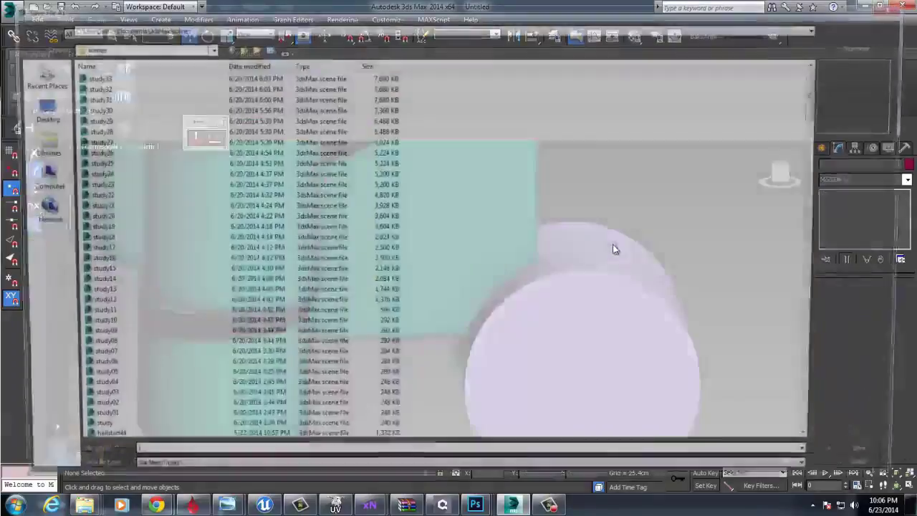
{"action": "type", "text": "bo"}
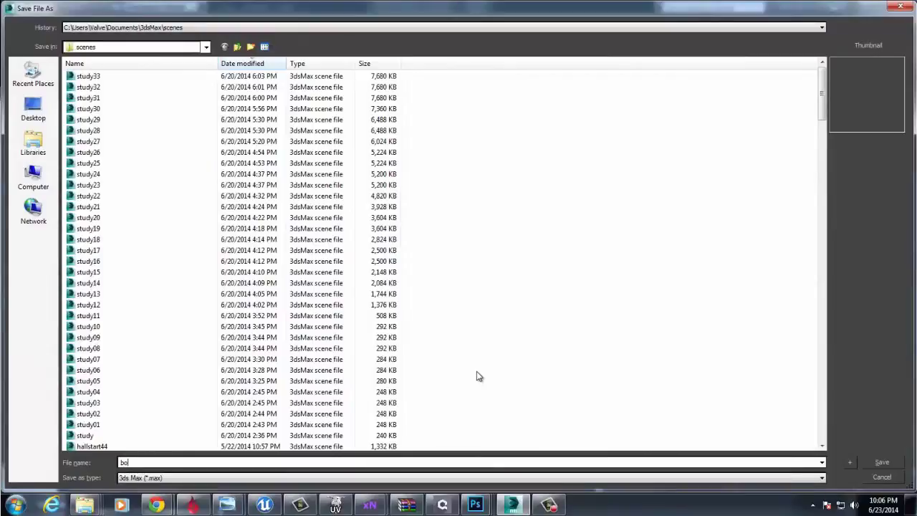
{"action": "type", "text": "oleantest"}
{"action": "key", "text": "Return"}
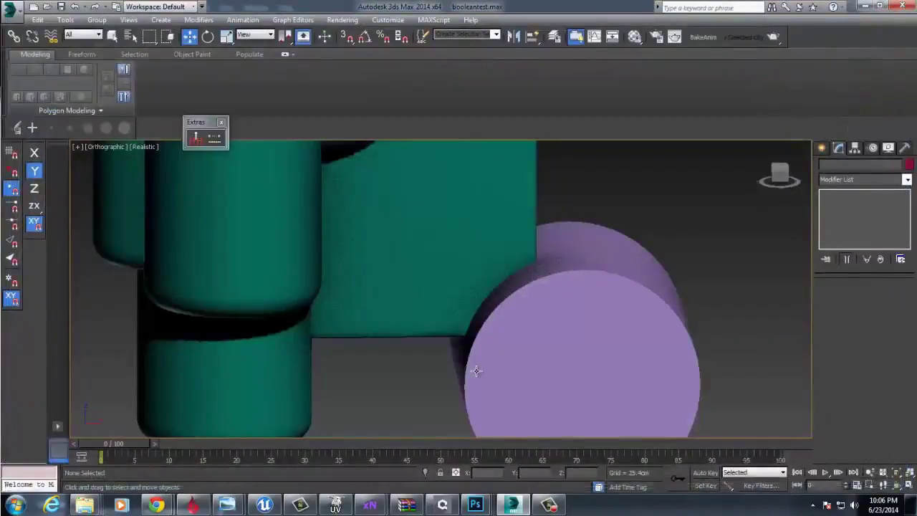
- Subtract the purple cylinder from the green ProBoolean object to cut a curved notch in the box's outer lower corner
{"action": "left_click", "coordinate": [630, 250]}
{"action": "left_click", "coordinate": [503, 240]}
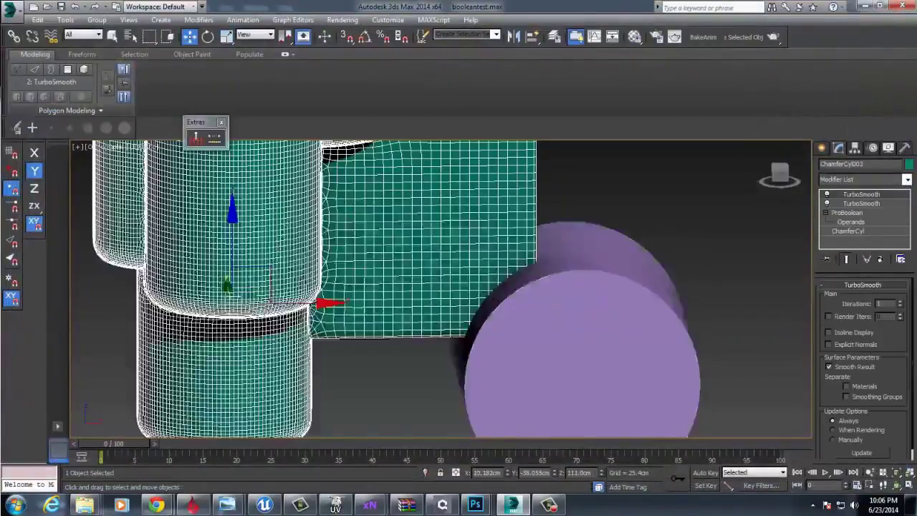
{"action": "left_click", "coordinate": [871, 215]}
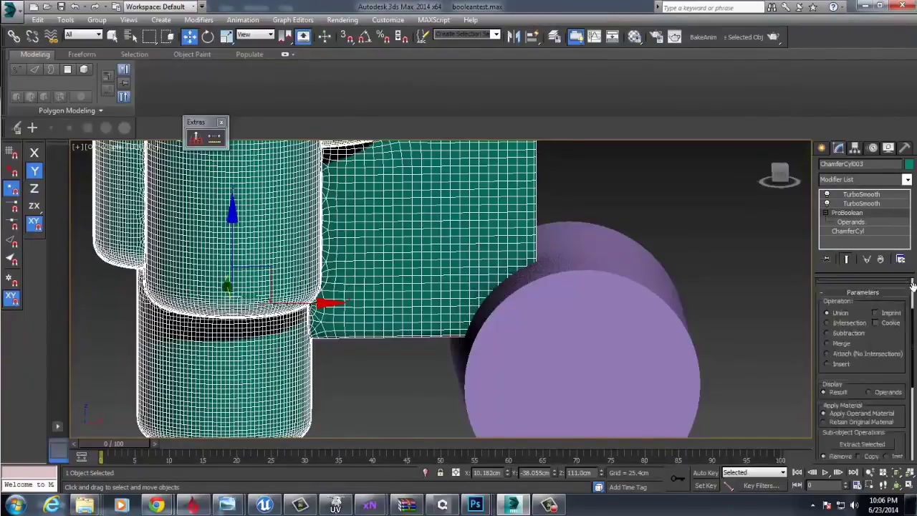
{"action": "left_click_drag", "start_coordinate": [891, 416], "coordinate": [870, 356]}
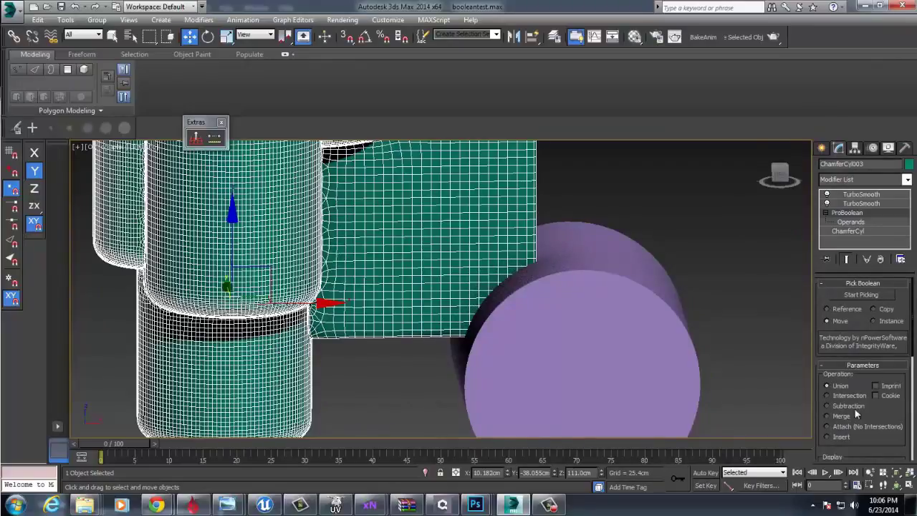
{"action": "mouse_move", "coordinate": [717, 280]}
{"action": "middle_mouse_down", "text": "alt"}
{"action": "mouse_move", "coordinate": [692, 266]}
{"action": "mouse_move", "coordinate": [717, 279]}
{"action": "middle_mouse_up", "text": "alt"}
{"action": "scroll", "coordinate": [727, 298], "scroll_direction": "up", "scroll_amount": 3}
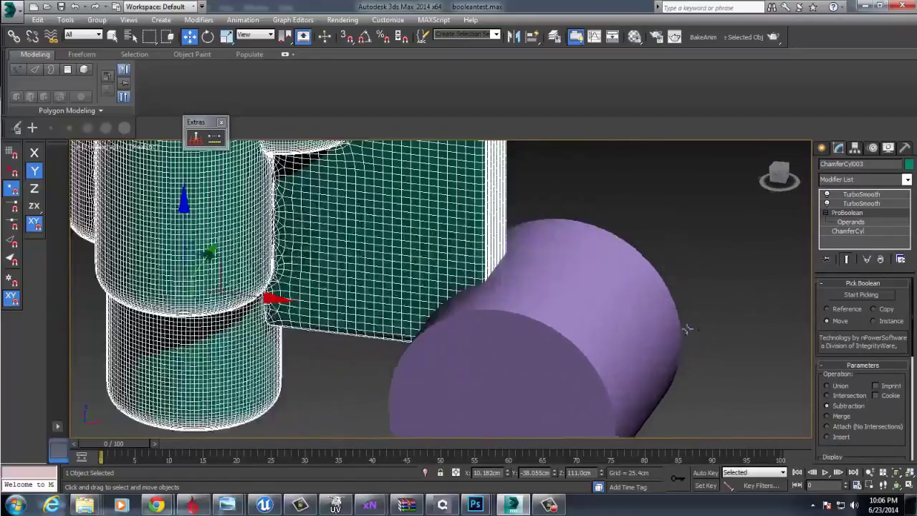
{"action": "left_click", "coordinate": [858, 296]}
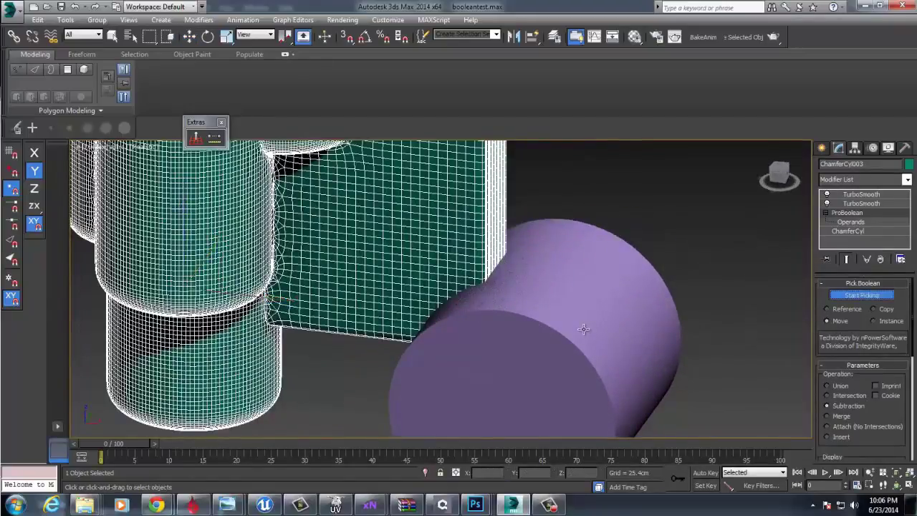
{"action": "left_click", "coordinate": [627, 263]}
{"action": "scroll", "coordinate": [609, 301], "scroll_direction": "up", "scroll_amount": 3}
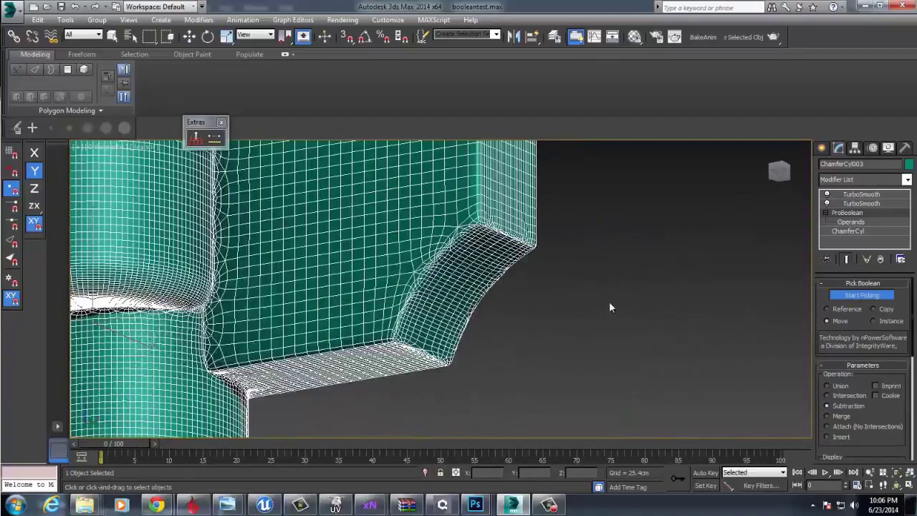
{"action": "key", "text": "w"}
{"action": "left_click", "coordinate": [569, 318]}
{"action": "middle_click_drag", "start_coordinate": [569, 318], "coordinate": [536, 319], "text": "alt"}
- Select the subtracted cylinder among the ProBoolean operands and set its height segments to 9
{"action": "left_click", "coordinate": [487, 247]}
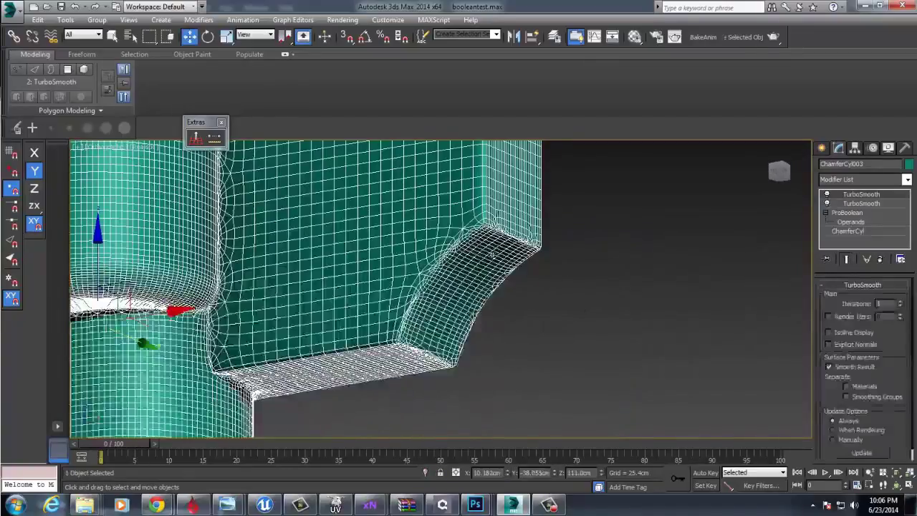
{"action": "left_click", "coordinate": [849, 213]}
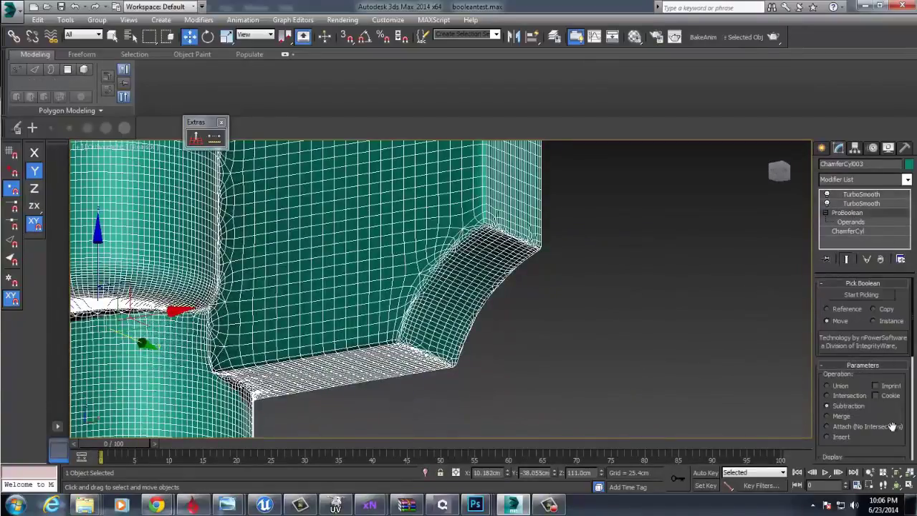
{"action": "left_click_drag", "start_coordinate": [900, 410], "coordinate": [881, 273]}
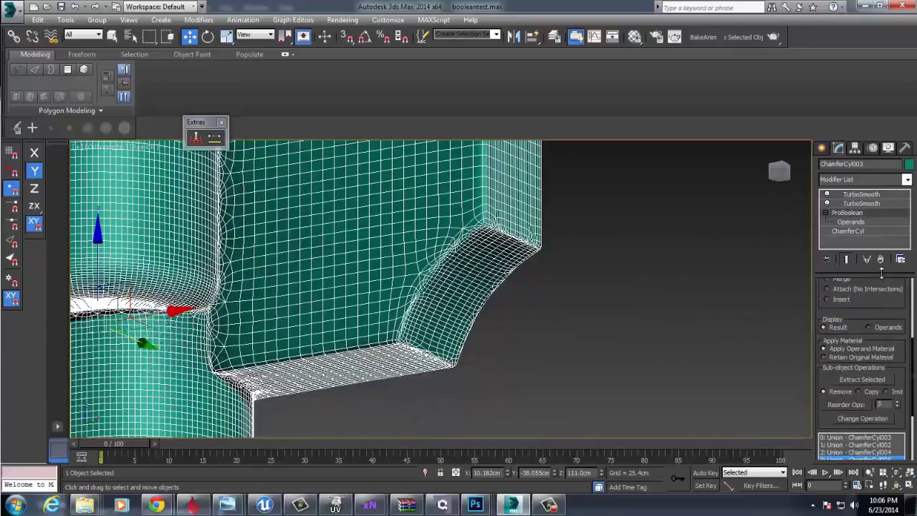
{"action": "left_click", "coordinate": [852, 222]}
{"action": "scroll", "coordinate": [904, 420], "scroll_direction": "down", "scroll_amount": 3}
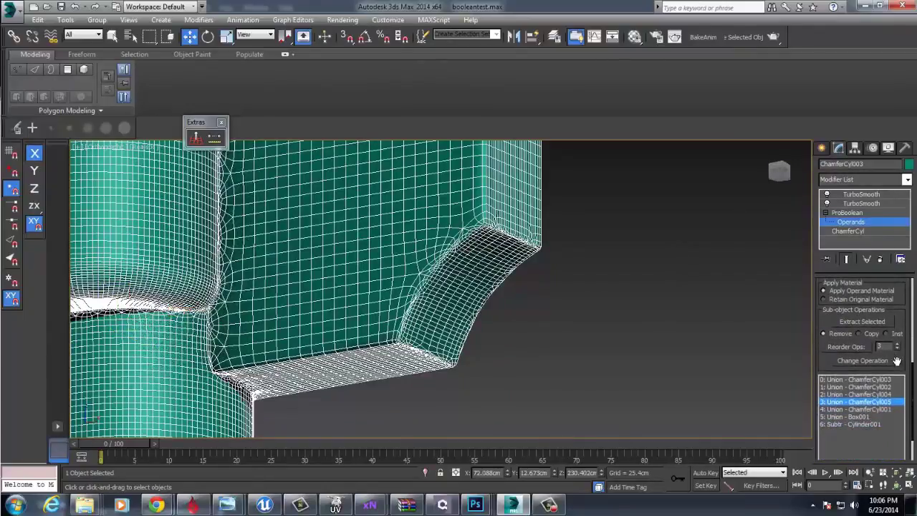
{"action": "left_click", "coordinate": [864, 424]}
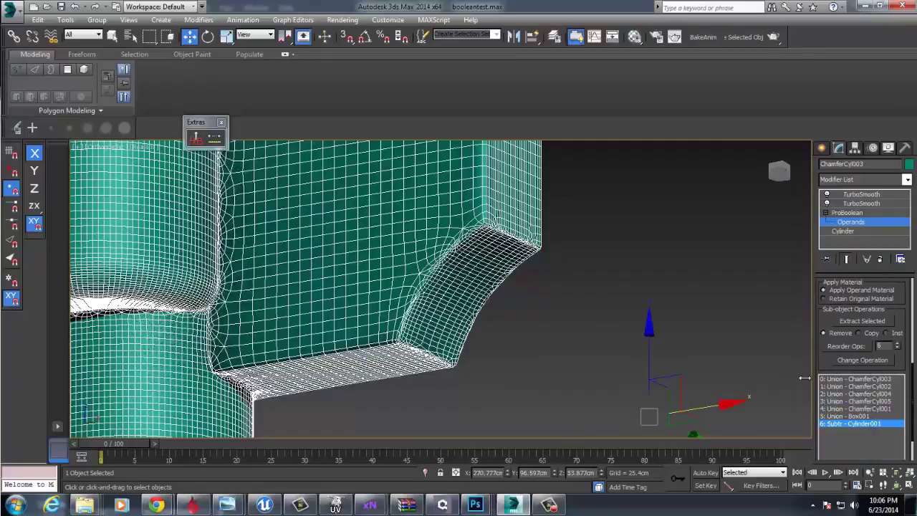
{"action": "left_click", "coordinate": [857, 231]}
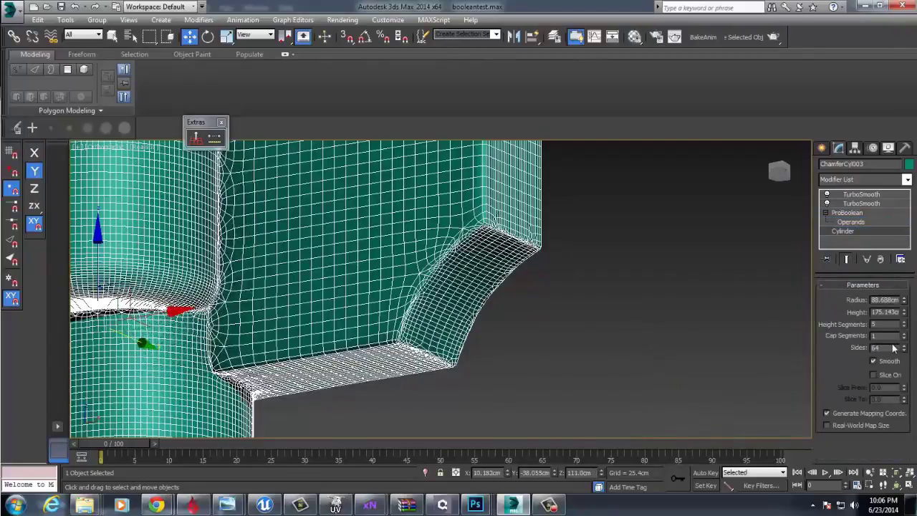
{"action": "left_click_drag", "start_coordinate": [903, 324], "coordinate": [904, 315]}
{"action": "mouse_move", "coordinate": [614, 317]}
{"action": "middle_mouse_down", "text": "alt"}
{"action": "mouse_move", "coordinate": [635, 341]}
{"action": "mouse_move", "coordinate": [610, 325]}
{"action": "middle_mouse_up", "text": "alt"}
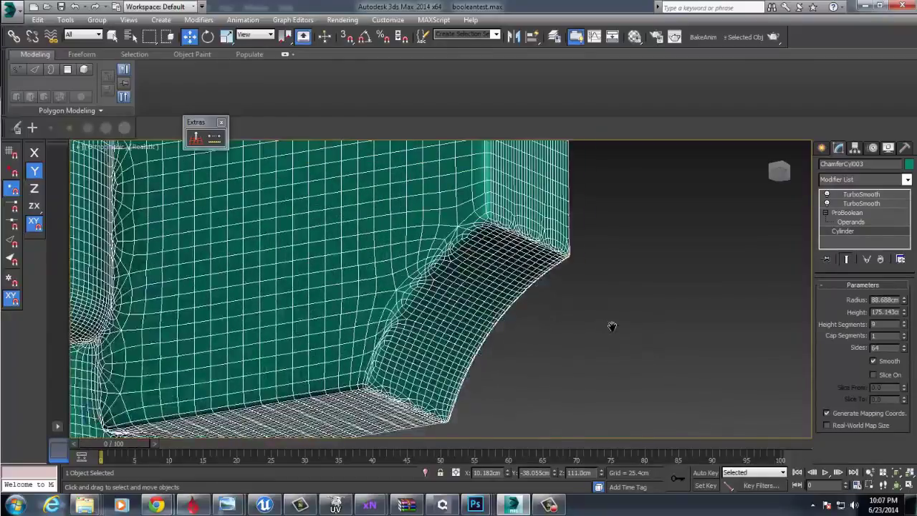
{"action": "left_click", "coordinate": [676, 343]}
- Raise the uppermost TurboSmooth modifier to 2 iterations and view the notch with nothing selected
{"action": "left_click", "coordinate": [587, 283]}
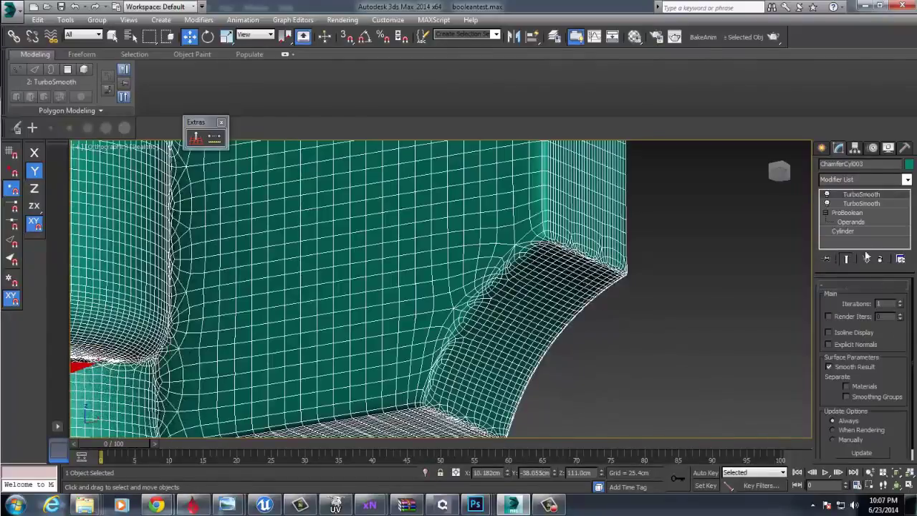
{"action": "left_click", "coordinate": [904, 301]}
{"action": "left_click", "coordinate": [693, 283]}
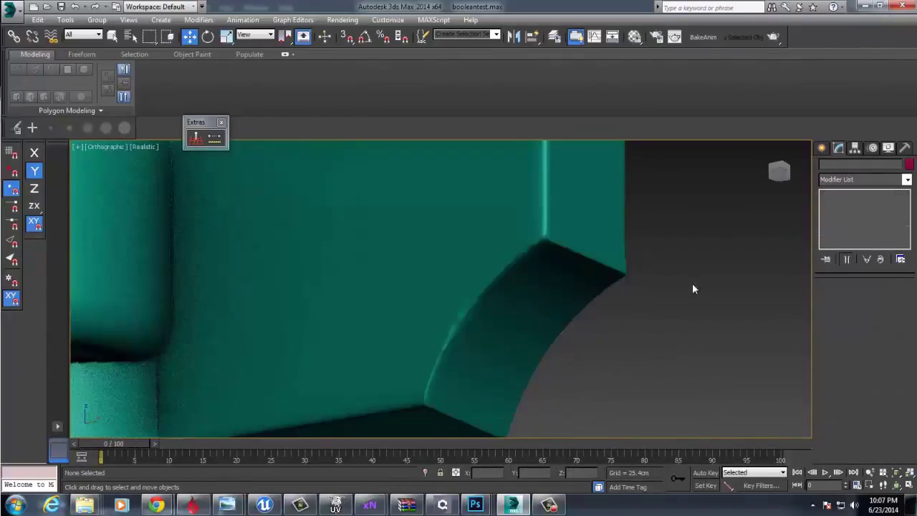
- Try the lower TurboSmooth modifier at 2 iterations, compare the mesh around the notch, and undo the change
{"action": "left_click", "coordinate": [568, 248]}
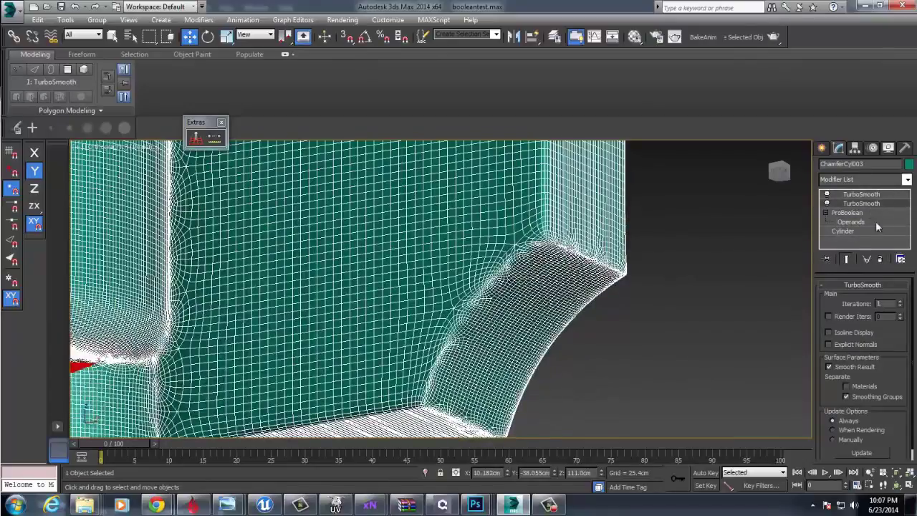
{"action": "left_click", "coordinate": [902, 306]}
{"action": "left_click", "coordinate": [903, 302]}
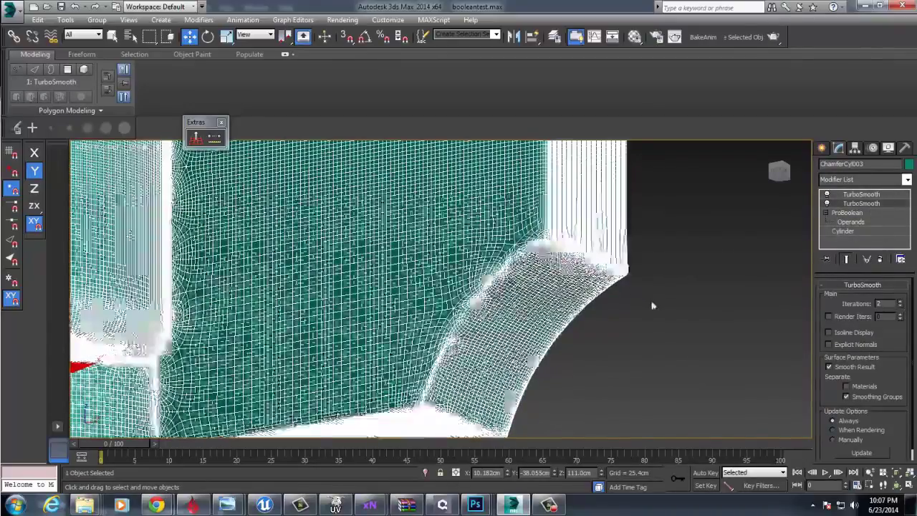
{"action": "left_click", "coordinate": [654, 303]}
{"action": "left_click", "coordinate": [575, 282]}
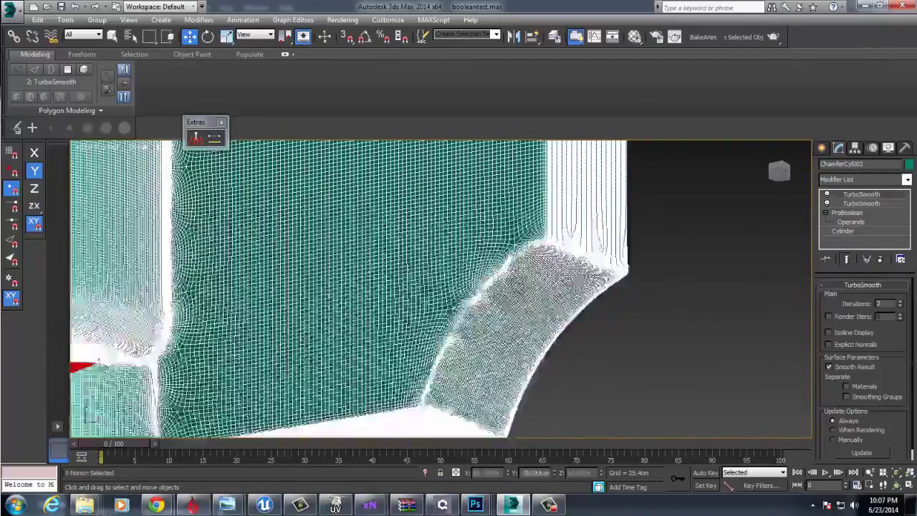
{"action": "left_click", "coordinate": [852, 215]}
{"action": "left_click", "coordinate": [864, 196]}
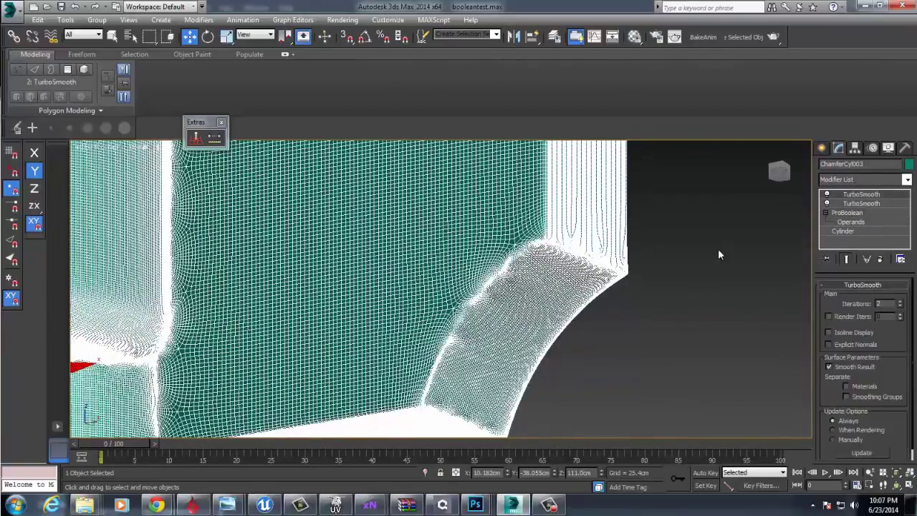
{"action": "left_click", "coordinate": [718, 249]}
{"action": "key", "text": "ctrl+z"}
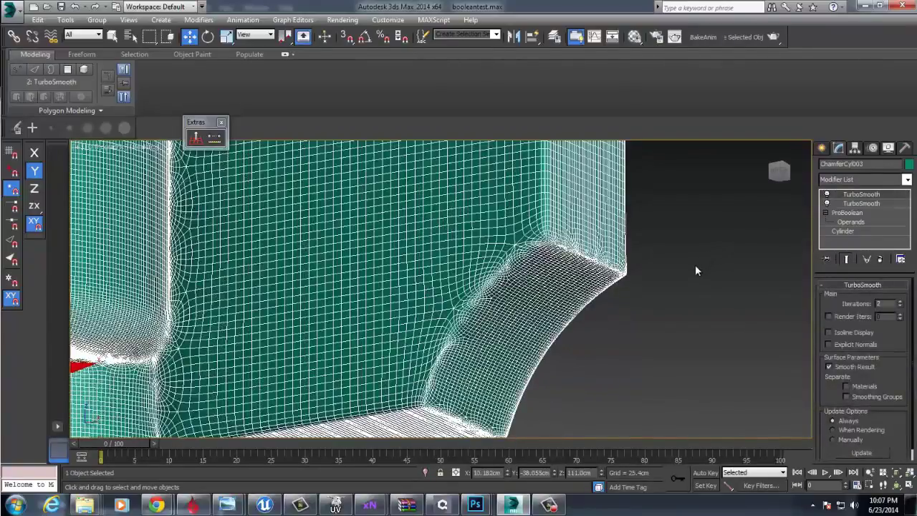
- Set the subtracted cylinder operand's height segments to 1 and check the smoothed notch with nothing selected
{"action": "left_click", "coordinate": [859, 215]}
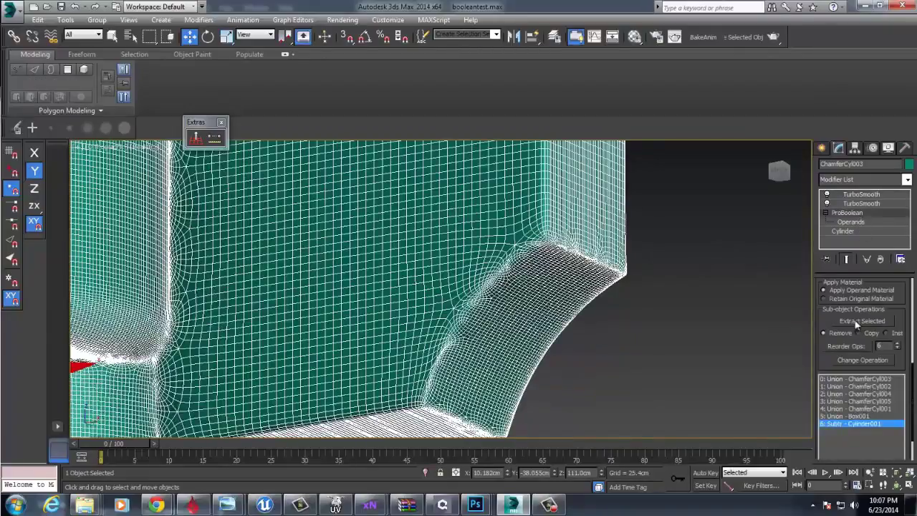
{"action": "left_click", "coordinate": [849, 232]}
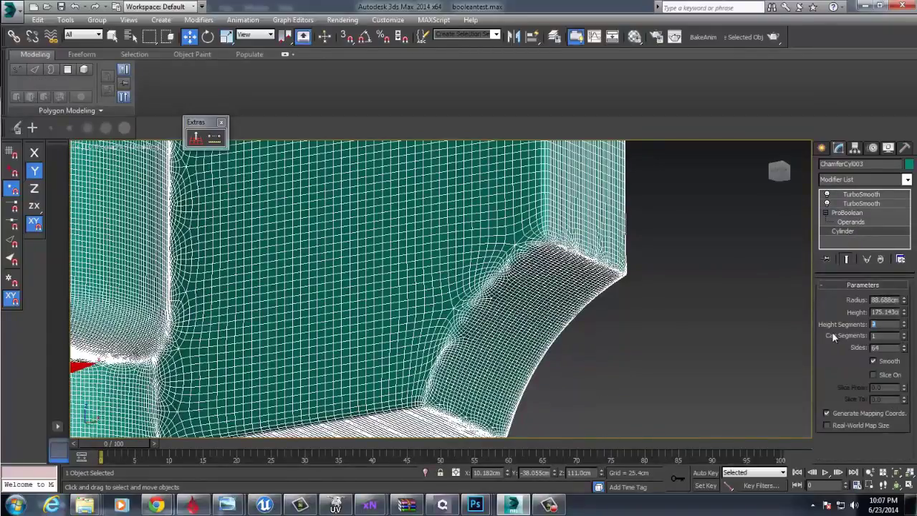
{"action": "type", "text": "1"}
{"action": "key", "text": "Return"}
{"action": "left_click", "coordinate": [626, 291]}
{"action": "scroll", "coordinate": [626, 294], "scroll_direction": "down", "scroll_amount": 10}
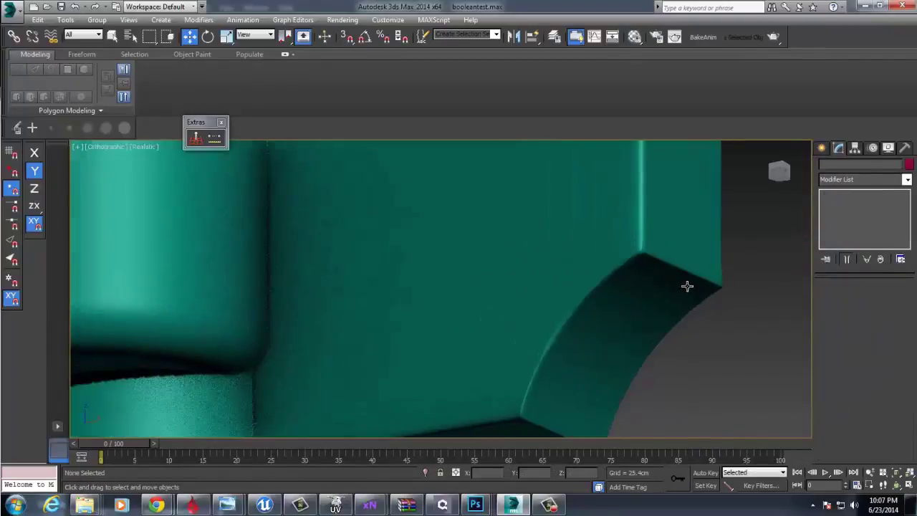
{"action": "middle_click_drag", "start_coordinate": [610, 298], "coordinate": [530, 327]}
{"action": "scroll", "coordinate": [530, 327], "scroll_direction": "up", "scroll_amount": 3}
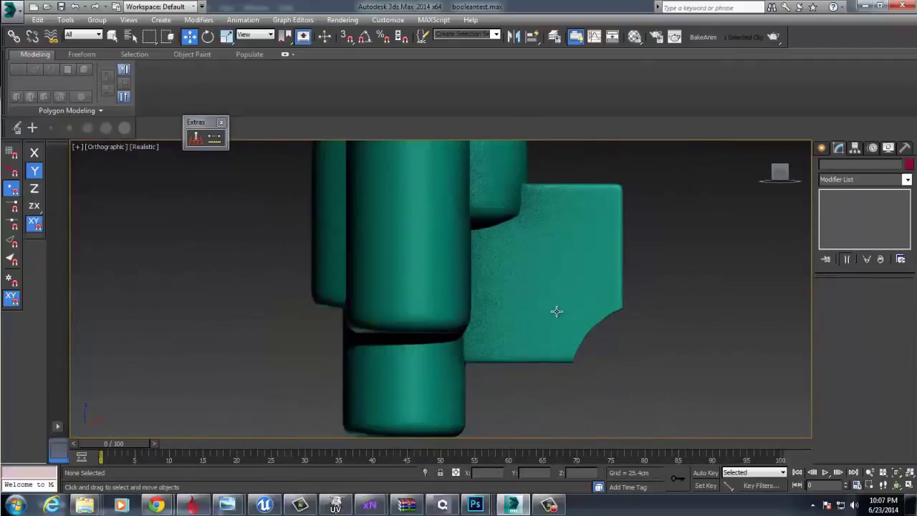
{"action": "scroll", "coordinate": [555, 311], "scroll_direction": "down", "scroll_amount": 3}
- Try moving the subtracted cylinder operand along the X and Z axes to shift the cutout across the box
{"action": "left_click", "coordinate": [573, 313]}
{"action": "left_click", "coordinate": [856, 222]}
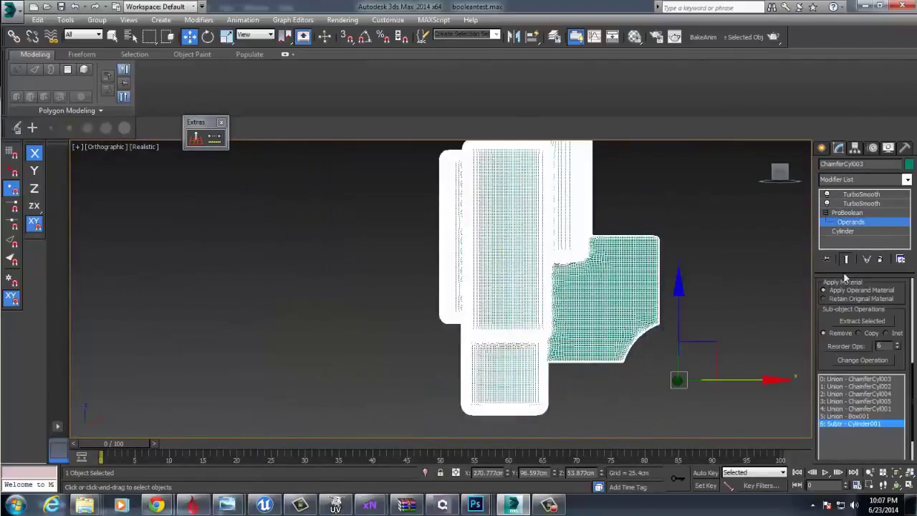
{"action": "key", "text": "ctrl+z"}
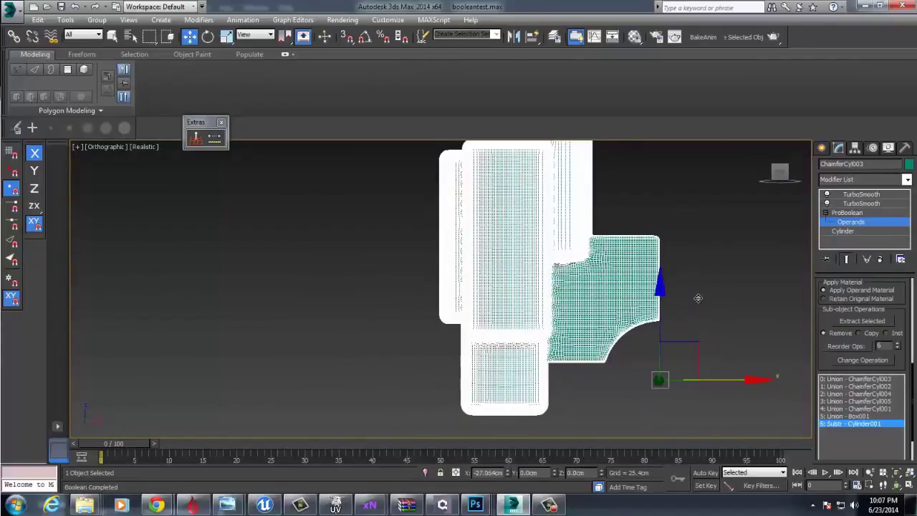
{"action": "left_click_drag", "start_coordinate": [682, 290], "coordinate": [602, 259]}
{"action": "key", "text": "F7"}
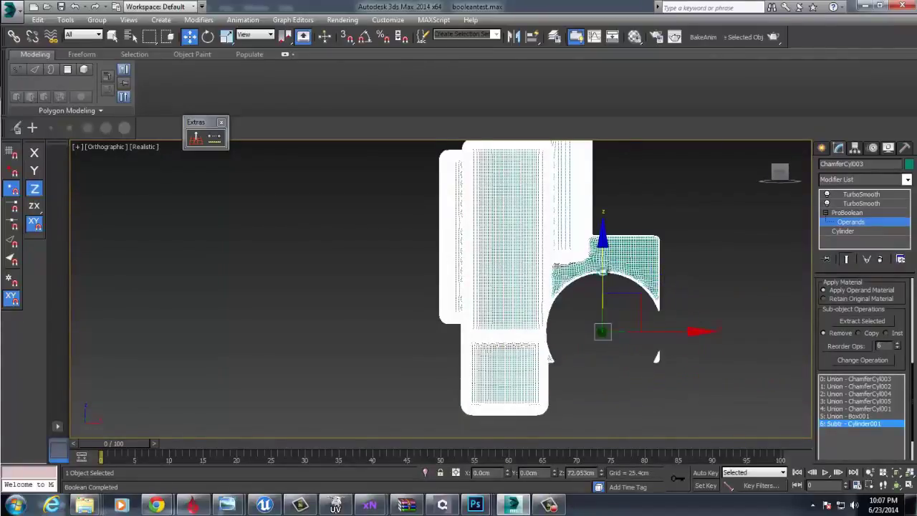
{"action": "key", "text": "ctrl+z"}
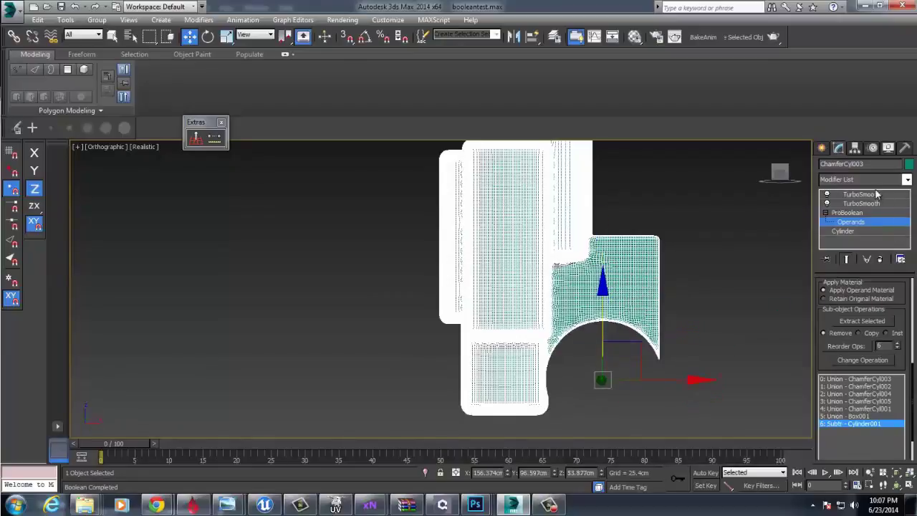
- Return to the uppermost TurboSmooth level, inspect the moved cutout, and undo the remaining shifts of the subtracted cylinder
{"action": "left_click", "coordinate": [857, 196]}
{"action": "left_click", "coordinate": [780, 301]}
{"action": "middle_click_drag", "start_coordinate": [779, 301], "coordinate": [623, 330], "text": "alt"}
{"action": "left_click", "coordinate": [603, 336]}
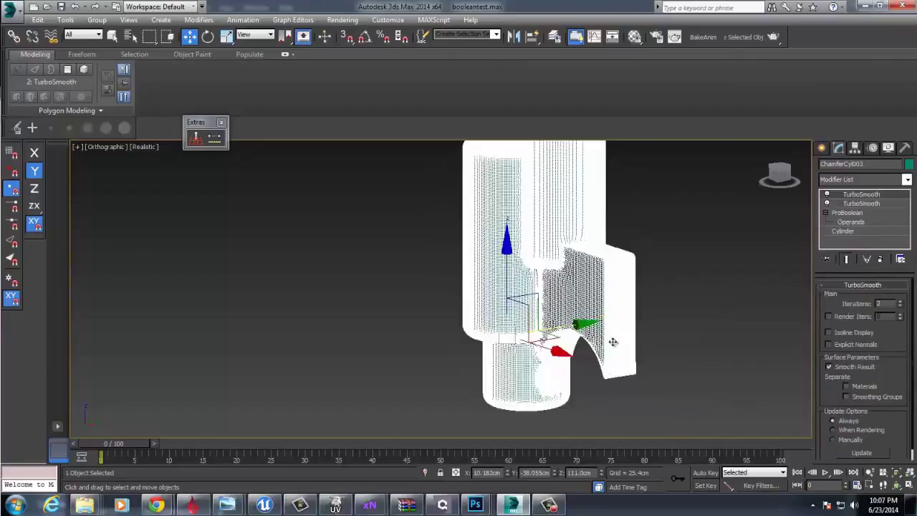
{"action": "left_click", "coordinate": [674, 364]}
{"action": "middle_click_drag", "start_coordinate": [614, 364], "coordinate": [693, 348]}
{"action": "scroll", "coordinate": [693, 347], "scroll_direction": "up", "scroll_amount": 3}
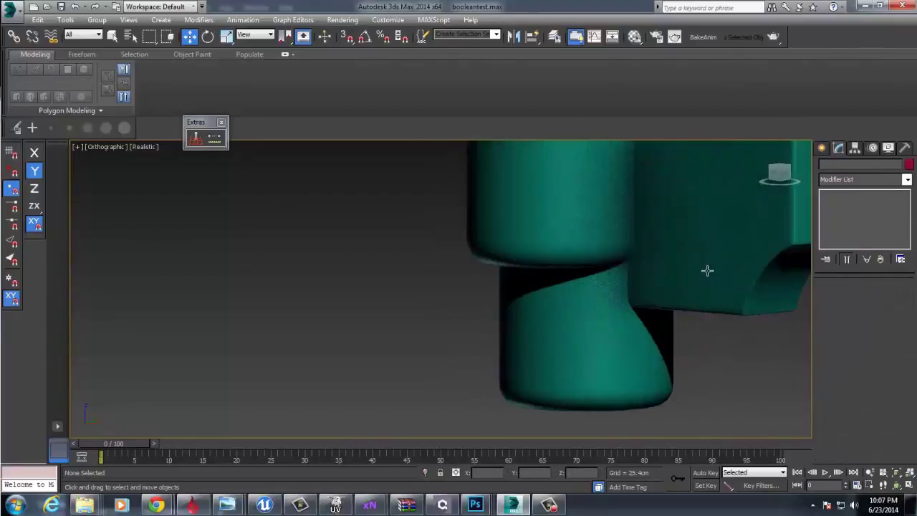
{"action": "left_click", "coordinate": [747, 299]}
- In the Front view, create a sphere centred on the tallest cylinder's outer edge at about X 142.7 cm, Z 432.2 cm
{"action": "key", "text": "f"}
{"action": "left_click", "coordinate": [641, 296]}
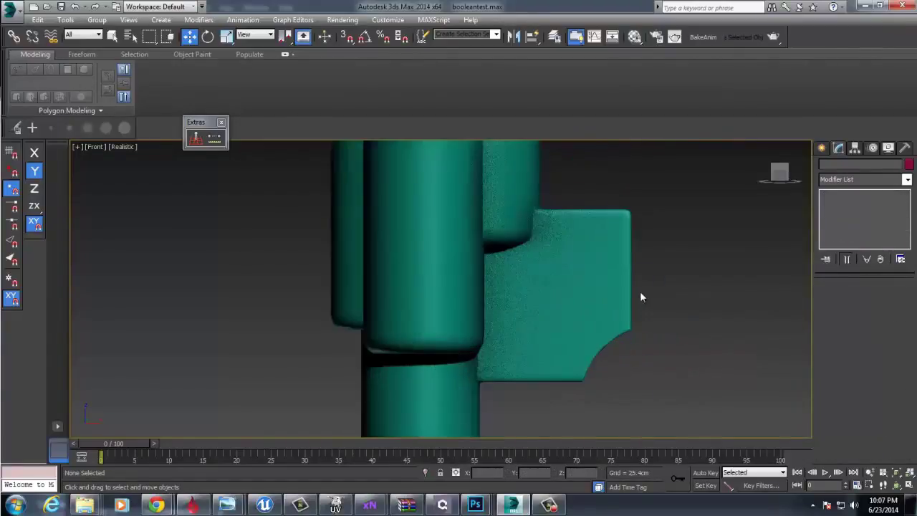
{"action": "middle_click_drag", "start_coordinate": [642, 297], "coordinate": [649, 437]}
{"action": "left_click", "coordinate": [630, 274]}
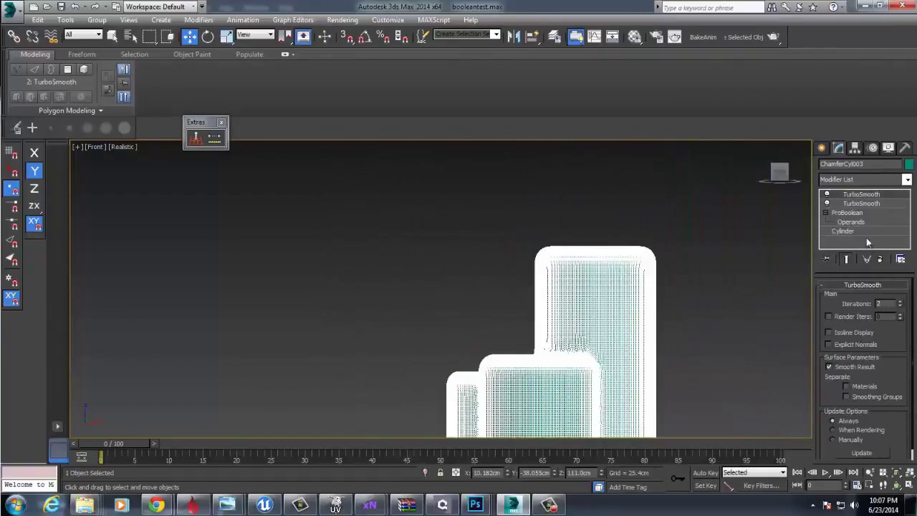
{"action": "left_click", "coordinate": [770, 240]}
{"action": "middle_click_drag", "start_coordinate": [668, 269], "coordinate": [714, 141]}
{"action": "left_click", "coordinate": [688, 241]}
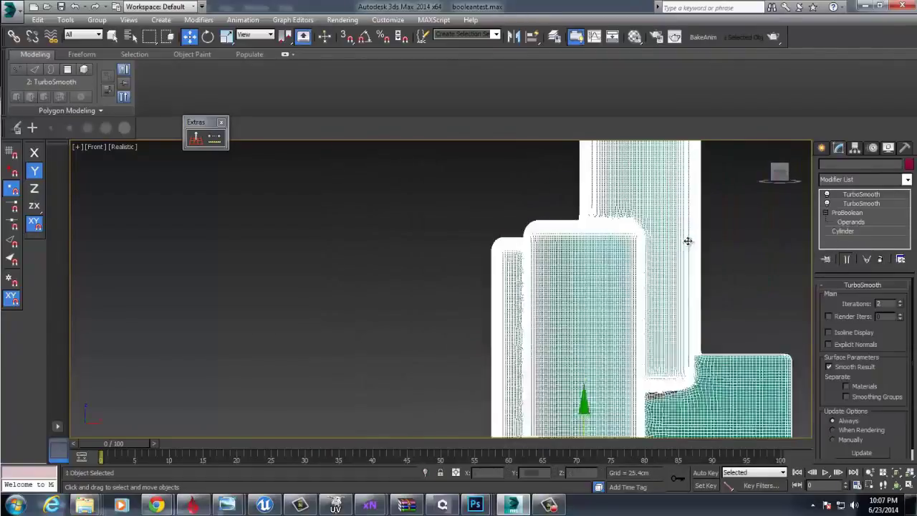
{"action": "middle_click_drag", "start_coordinate": [751, 260], "coordinate": [704, 283]}
{"action": "right_click", "coordinate": [701, 264]}
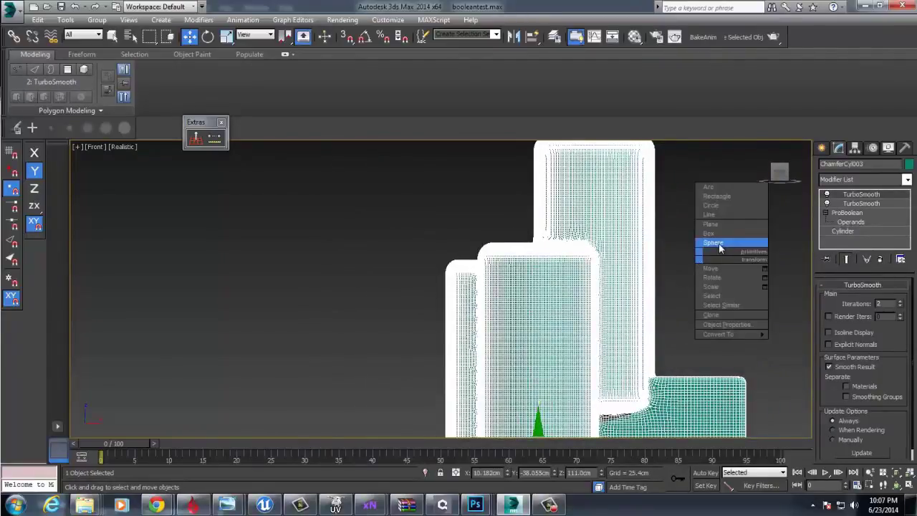
{"action": "left_click", "coordinate": [720, 248]}
{"action": "left_click_drag", "start_coordinate": [658, 231], "coordinate": [688, 281]}
{"action": "middle_click_drag", "start_coordinate": [720, 293], "coordinate": [653, 326]}
{"action": "key", "text": "w"}
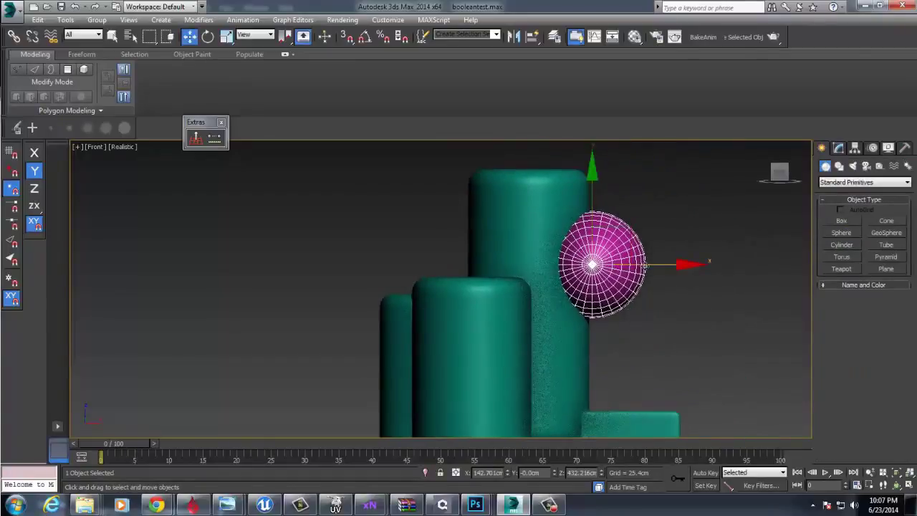
- Shift the sphere slightly outward along X and subtract it from the combined cylinder-and-box model at the ProBoolean level
{"action": "mouse_move", "coordinate": [685, 262]}
{"action": "left_mouse_down"}
{"action": "mouse_move", "coordinate": [715, 266]}
{"action": "mouse_move", "coordinate": [668, 266]}
{"action": "left_mouse_up"}
{"action": "left_click", "coordinate": [573, 202]}
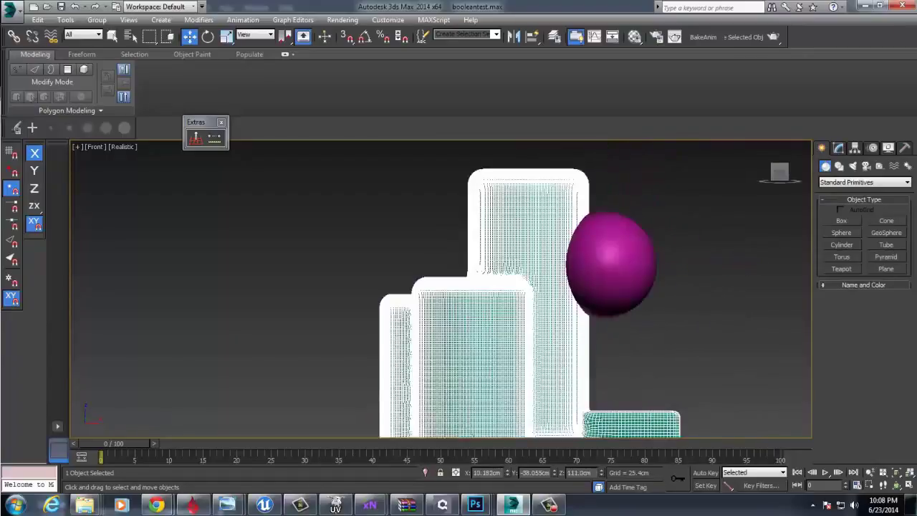
{"action": "left_click", "coordinate": [839, 148]}
{"action": "left_click", "coordinate": [852, 214]}
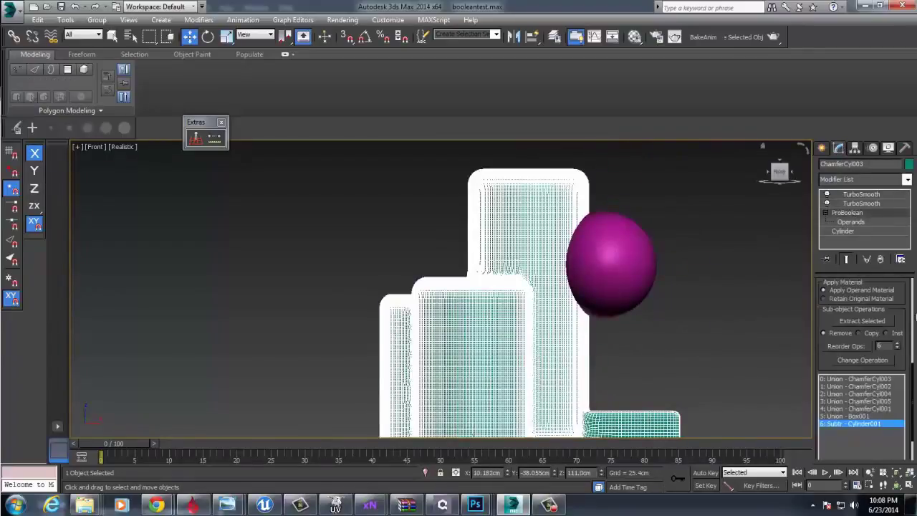
{"action": "scroll", "coordinate": [903, 307], "scroll_direction": "up", "scroll_amount": 5}
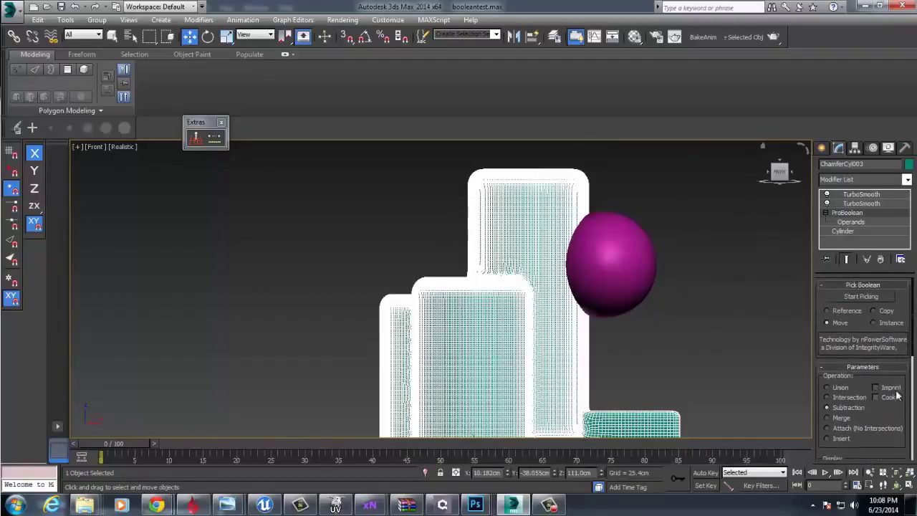
{"action": "left_click", "coordinate": [876, 296]}
{"action": "left_click", "coordinate": [631, 260]}
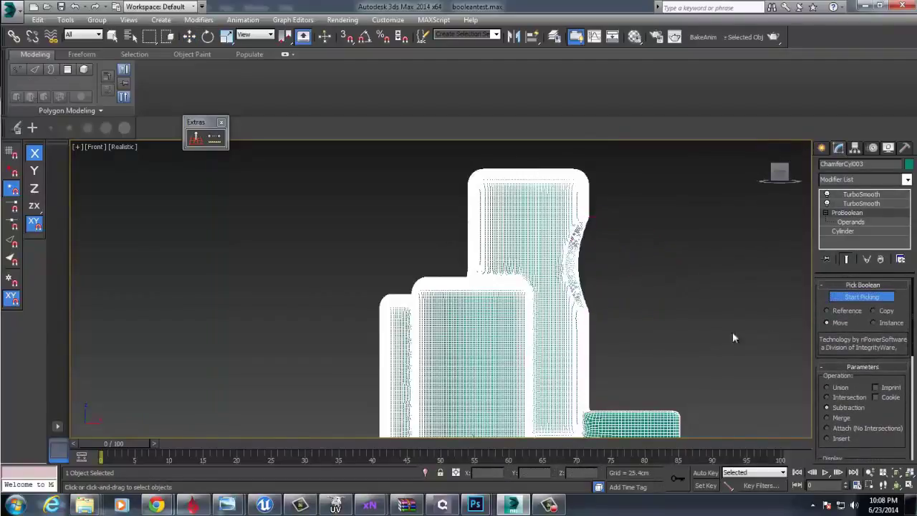
- Examine the smoothed spherical cutout in the tallest cylinder from several angles with nothing selected
{"action": "middle_click_drag", "start_coordinate": [732, 332], "coordinate": [627, 293], "text": "alt"}
{"action": "key", "text": "w"}
{"action": "left_click", "coordinate": [667, 325]}
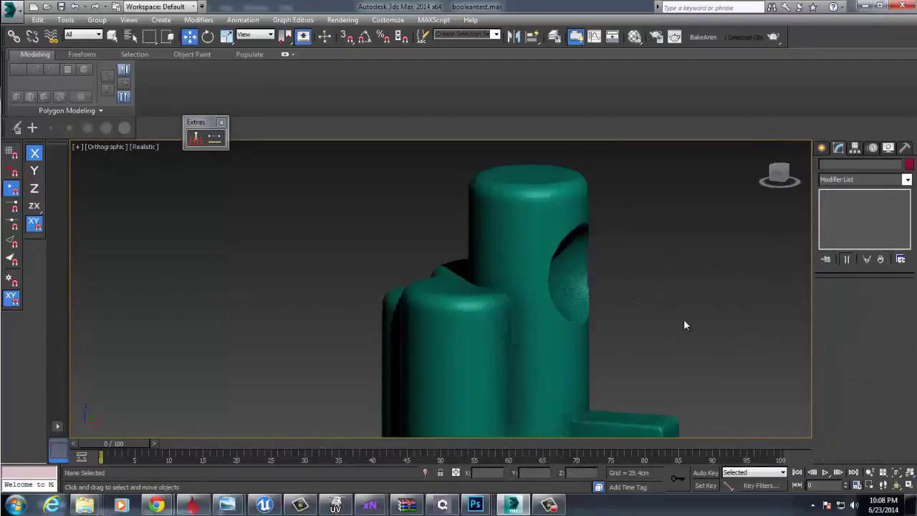
{"action": "scroll", "coordinate": [681, 317], "scroll_direction": "down", "scroll_amount": 4}
{"action": "middle_click_drag", "start_coordinate": [680, 313], "coordinate": [602, 296], "text": "alt"}
{"action": "key", "text": "z"}
{"action": "scroll", "coordinate": [582, 286], "scroll_direction": "up", "scroll_amount": 3}
{"action": "scroll", "coordinate": [575, 356], "scroll_direction": "up", "scroll_amount": 8}
{"action": "middle_click_drag", "start_coordinate": [486, 193], "coordinate": [577, 242]}
- In the combined model's ProBoolean operands, select the subtracted sphere and move it along X to about 155.25 cm
{"action": "left_click", "coordinate": [443, 343]}
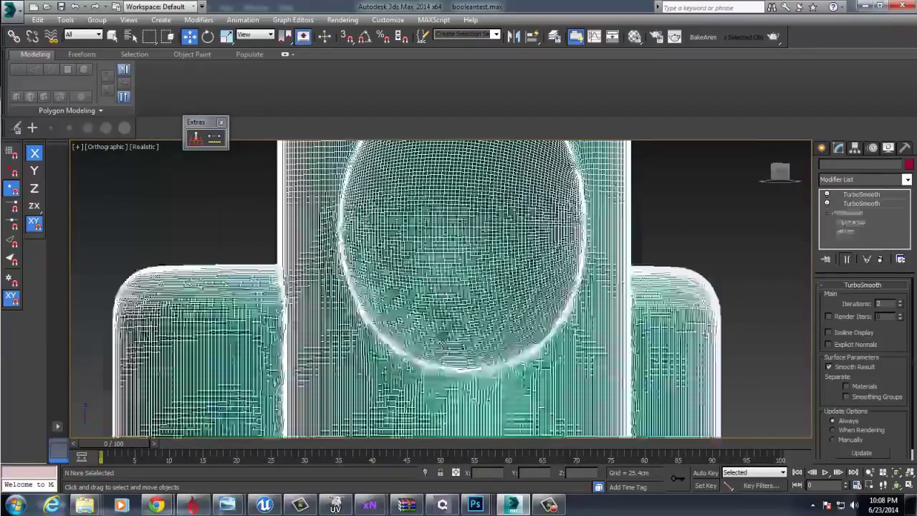
{"action": "left_click", "coordinate": [852, 221]}
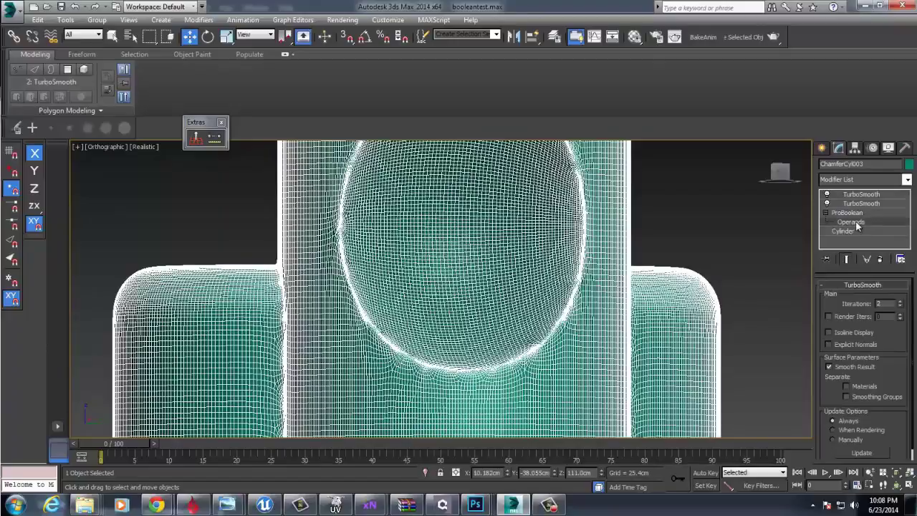
{"action": "middle_click_drag", "start_coordinate": [587, 358], "coordinate": [747, 318], "text": "alt"}
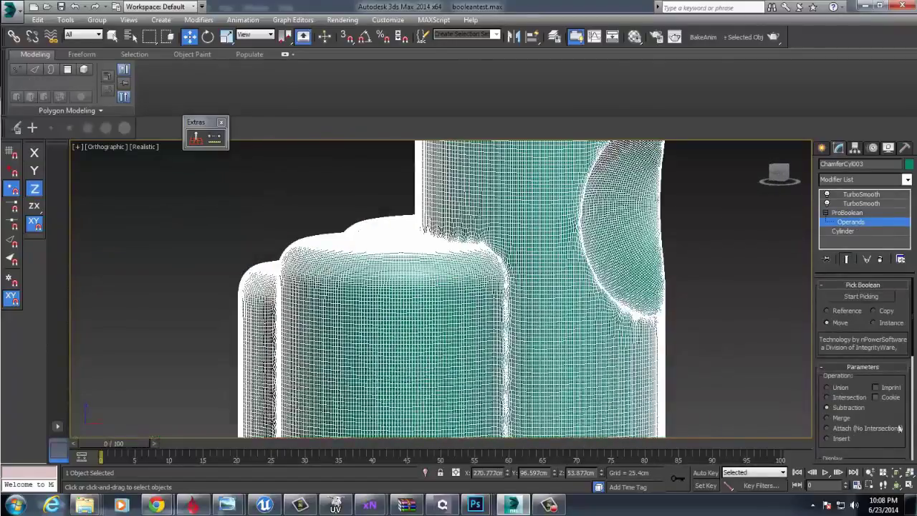
{"action": "scroll", "coordinate": [885, 330], "scroll_direction": "down", "scroll_amount": 5}
{"action": "scroll", "coordinate": [853, 342], "scroll_direction": "up", "scroll_amount": 2}
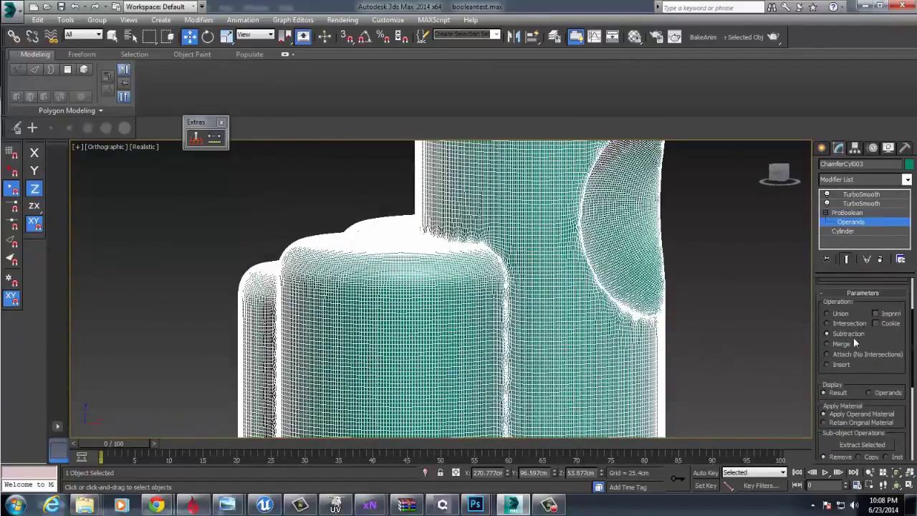
{"action": "scroll", "coordinate": [876, 423], "scroll_direction": "down", "scroll_amount": 4}
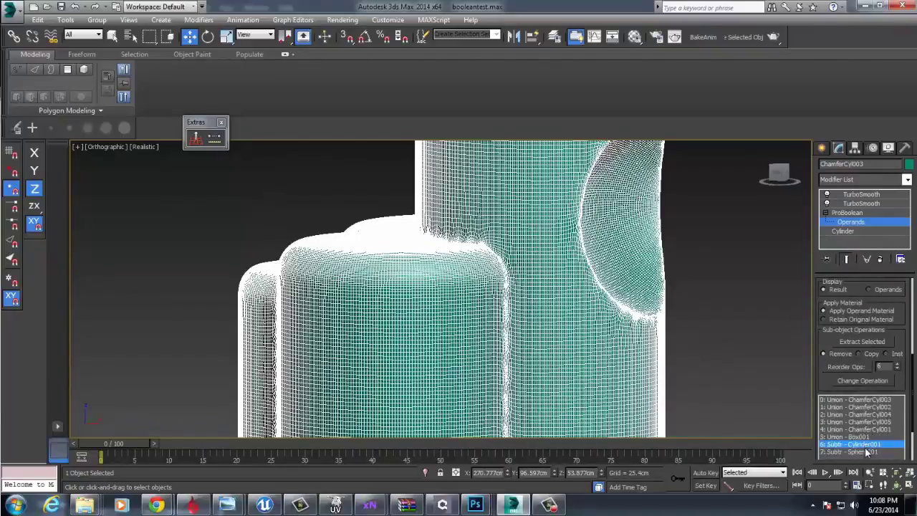
{"action": "left_click", "coordinate": [865, 451]}
{"action": "scroll", "coordinate": [697, 313], "scroll_direction": "down", "scroll_amount": 2}
{"action": "left_click_drag", "start_coordinate": [699, 287], "coordinate": [711, 286]}
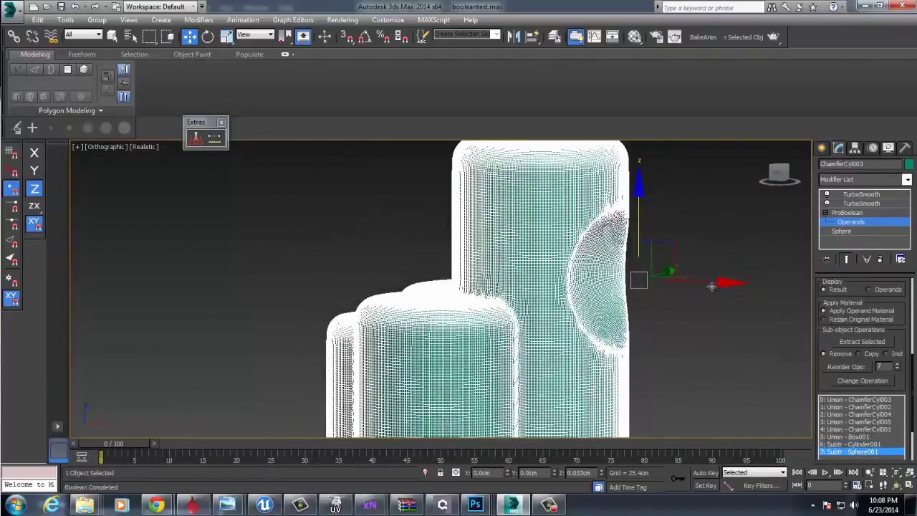
{"action": "scroll", "coordinate": [681, 343], "scroll_direction": "down", "scroll_amount": 3}
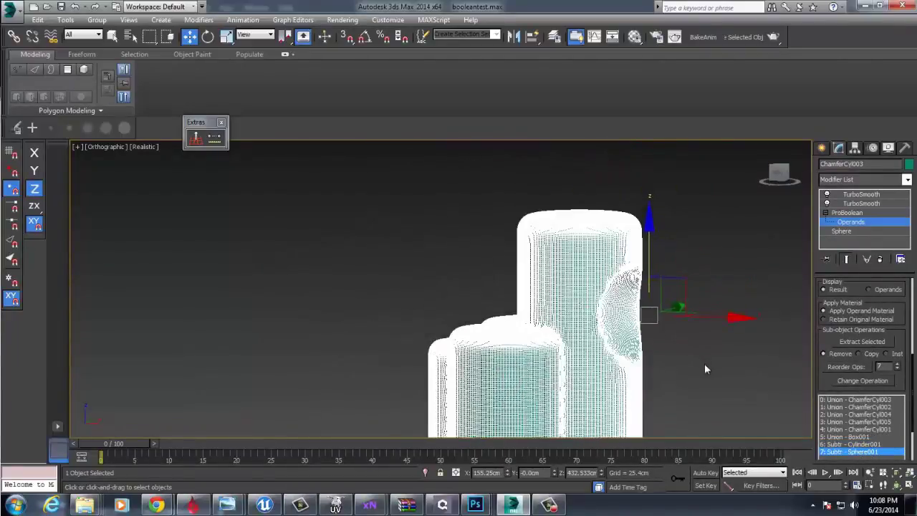
{"action": "left_click", "coordinate": [624, 262]}
{"action": "scroll", "coordinate": [642, 279], "scroll_direction": "up", "scroll_amount": 3}
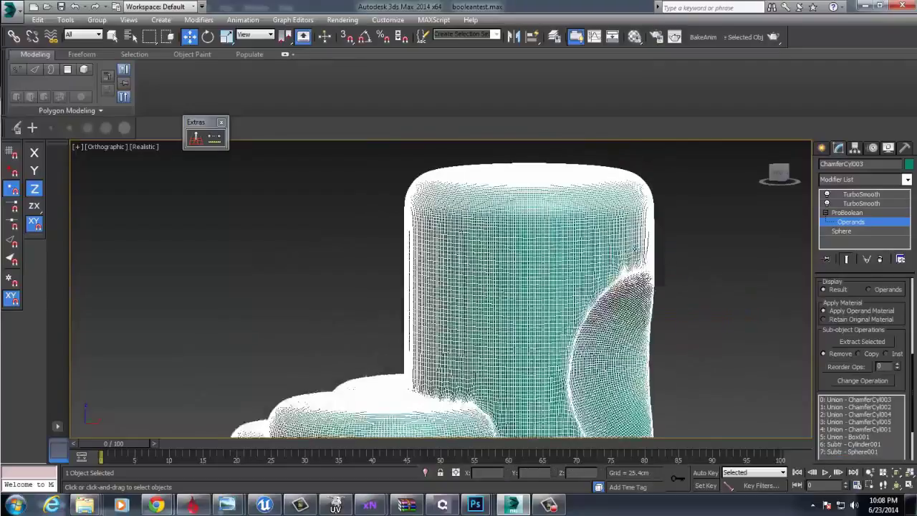
{"action": "left_click", "coordinate": [629, 258]}
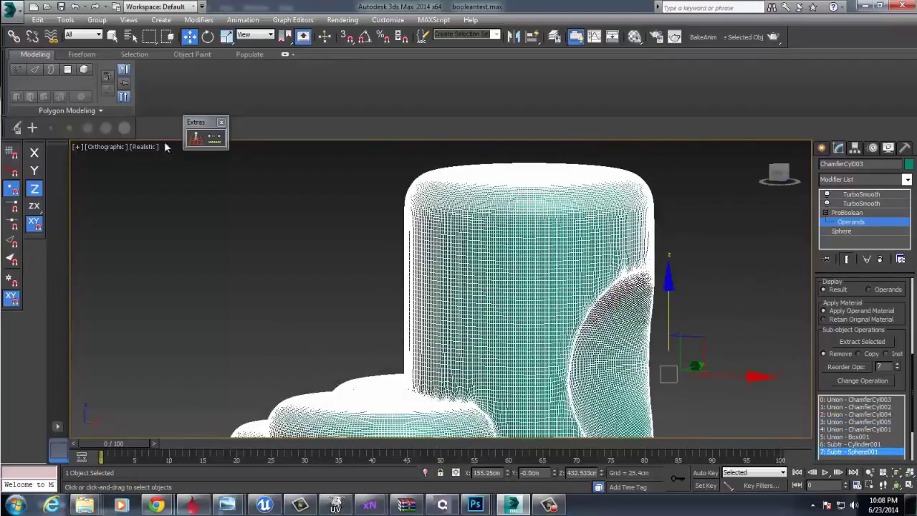
- Turn off the edged-faces display for selected objects in the viewport so the cutout shows without wireframe
{"action": "left_click", "coordinate": [106, 152]}
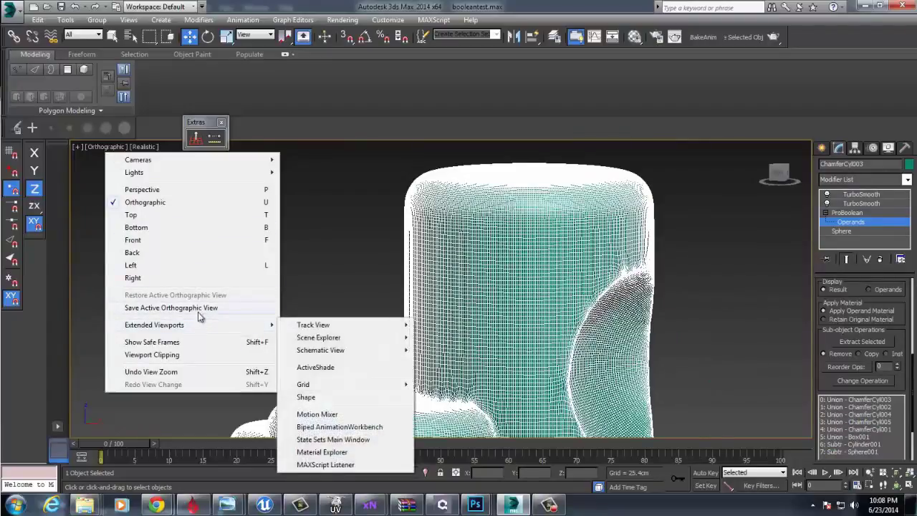
{"action": "left_click", "coordinate": [96, 151]}
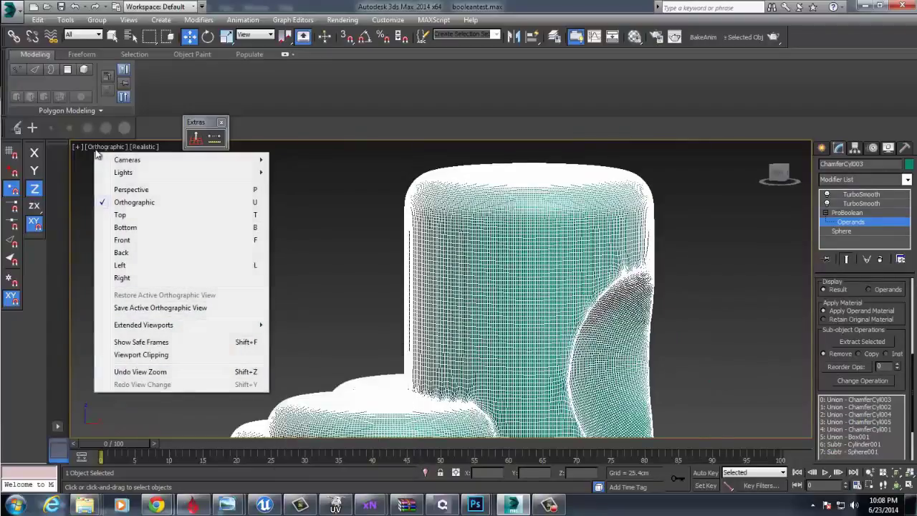
{"action": "left_click", "coordinate": [143, 148]}
{"action": "left_click", "coordinate": [77, 147]}
{"action": "left_click", "coordinate": [101, 147]}
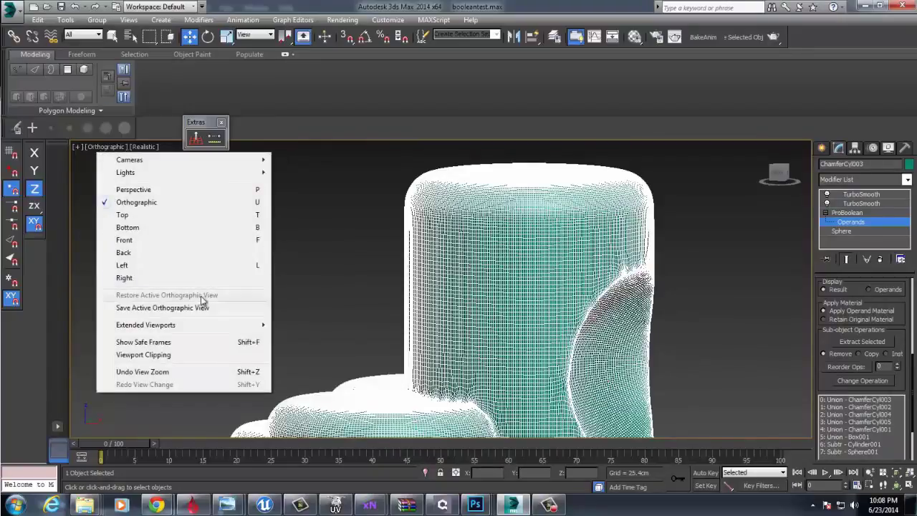
{"action": "left_click", "coordinate": [143, 148]}
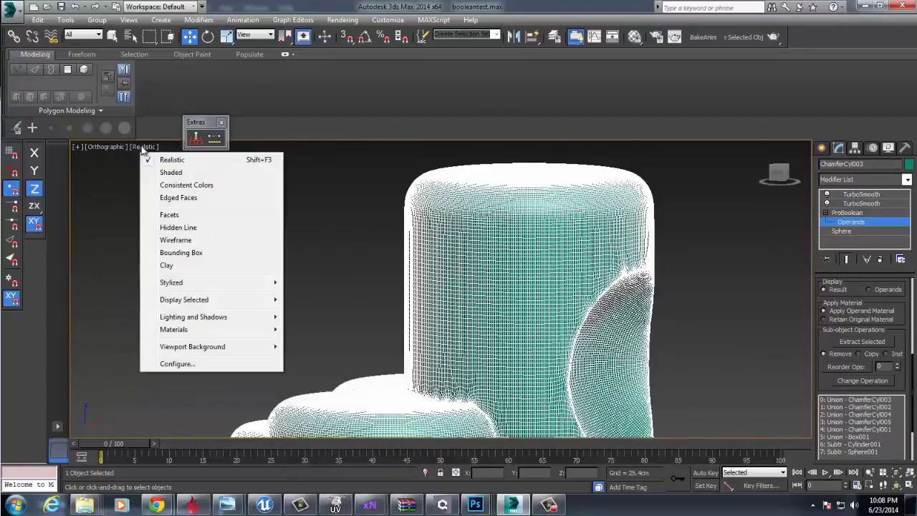
{"action": "mouse_move", "coordinate": [198, 301]}
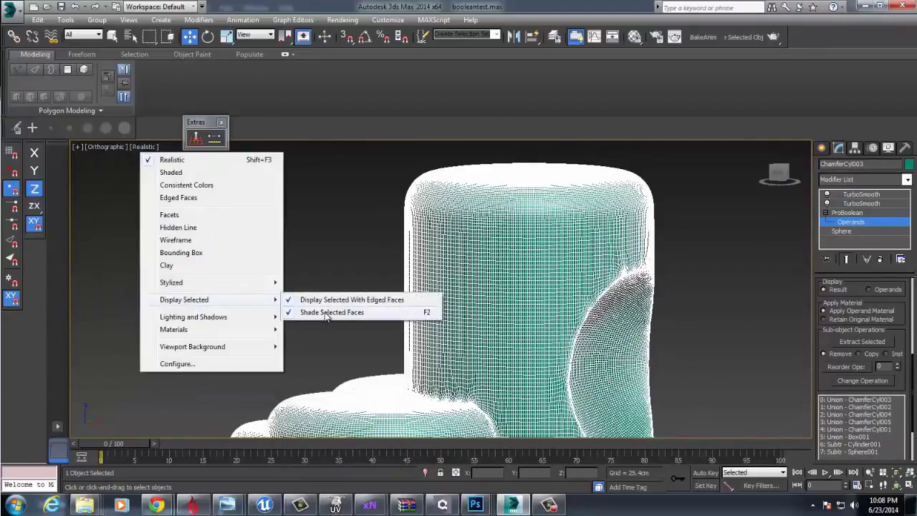
{"action": "left_click", "coordinate": [328, 315]}
{"action": "middle_click_drag", "start_coordinate": [659, 348], "coordinate": [575, 270]}
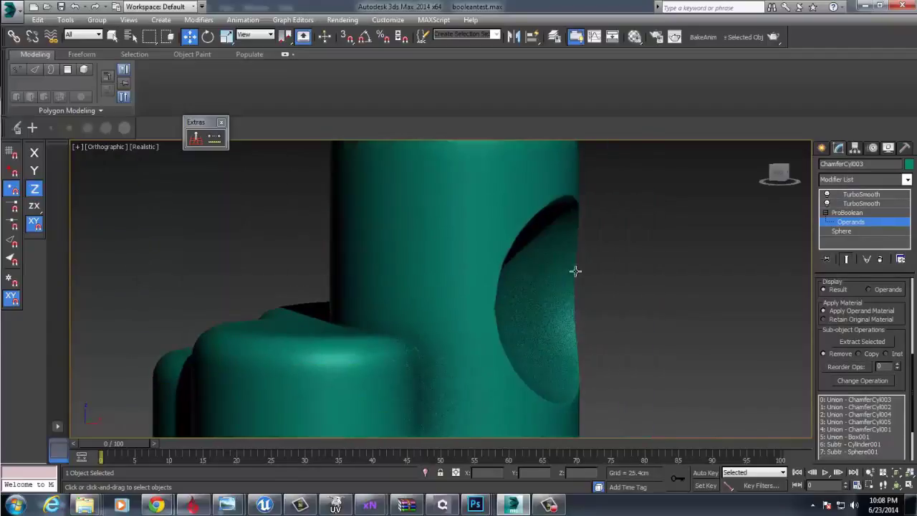
{"action": "scroll", "coordinate": [615, 347], "scroll_direction": "down", "scroll_amount": 2}
- Reselect the subtracted sphere operand and move it along X to about 166.57 cm to make the cutout shallower
{"action": "left_click", "coordinate": [841, 231]}
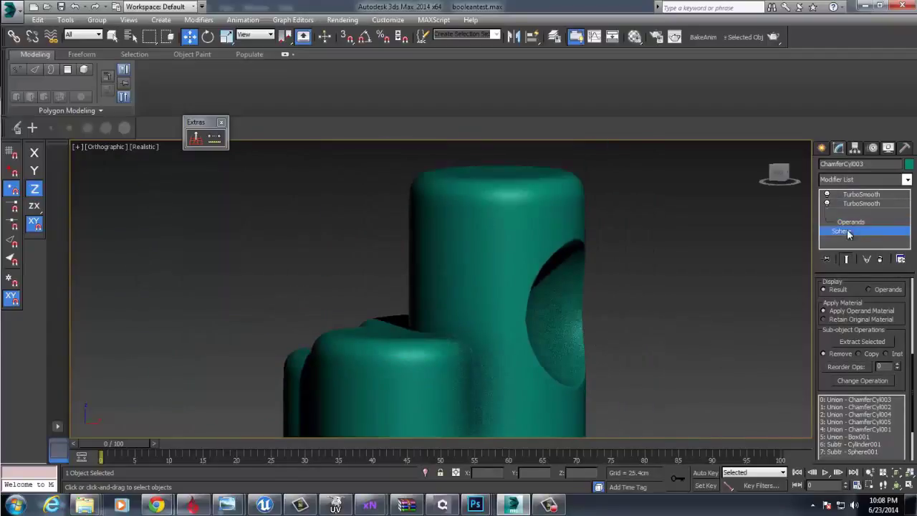
{"action": "left_click", "coordinate": [853, 224]}
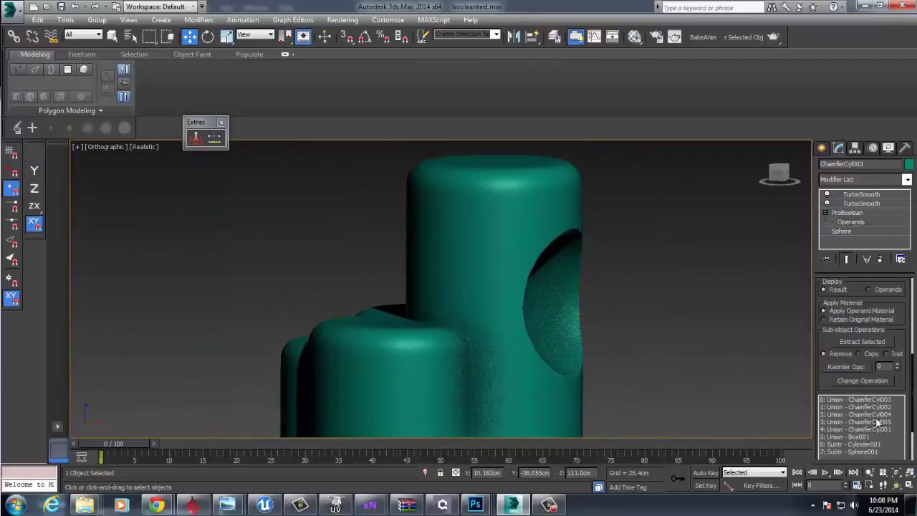
{"action": "left_click", "coordinate": [866, 453]}
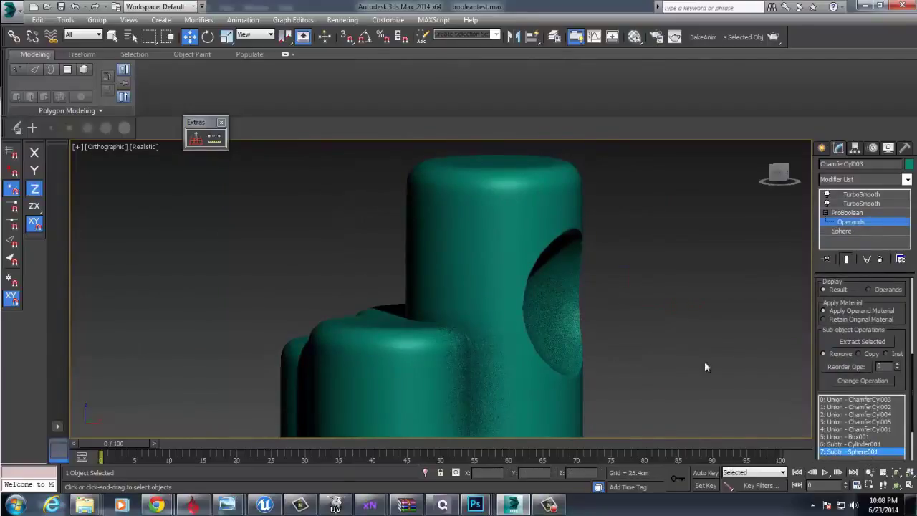
{"action": "scroll", "coordinate": [710, 315], "scroll_direction": "up", "scroll_amount": 2}
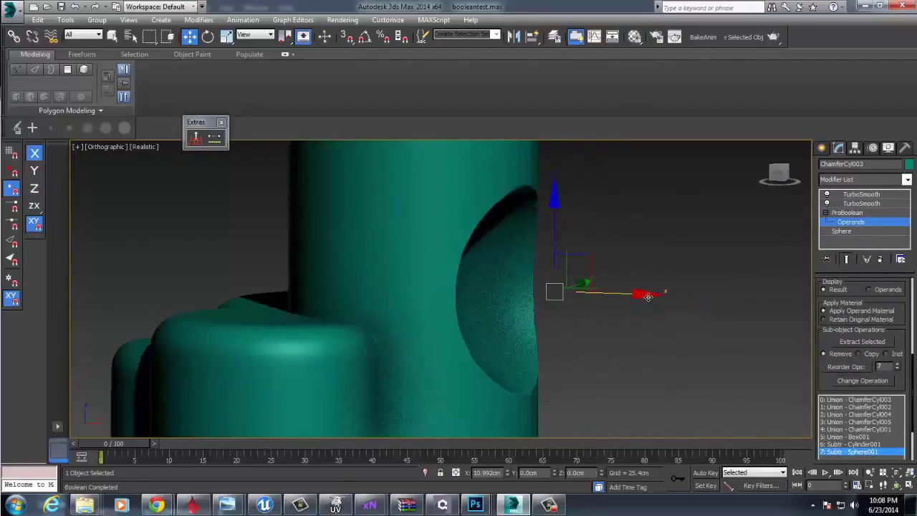
{"action": "mouse_move", "coordinate": [645, 296]}
{"action": "left_mouse_down"}
{"action": "mouse_move", "coordinate": [662, 297]}
{"action": "mouse_move", "coordinate": [647, 301]}
{"action": "left_mouse_up"}
- Switch the viewport's display style to Shaded and check the sphere cutout
{"action": "left_click", "coordinate": [140, 147]}
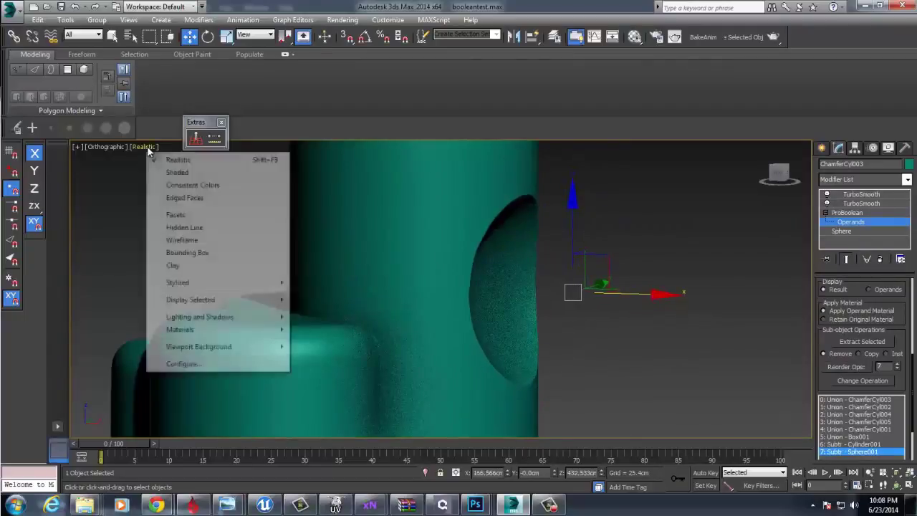
{"action": "left_click", "coordinate": [177, 172]}
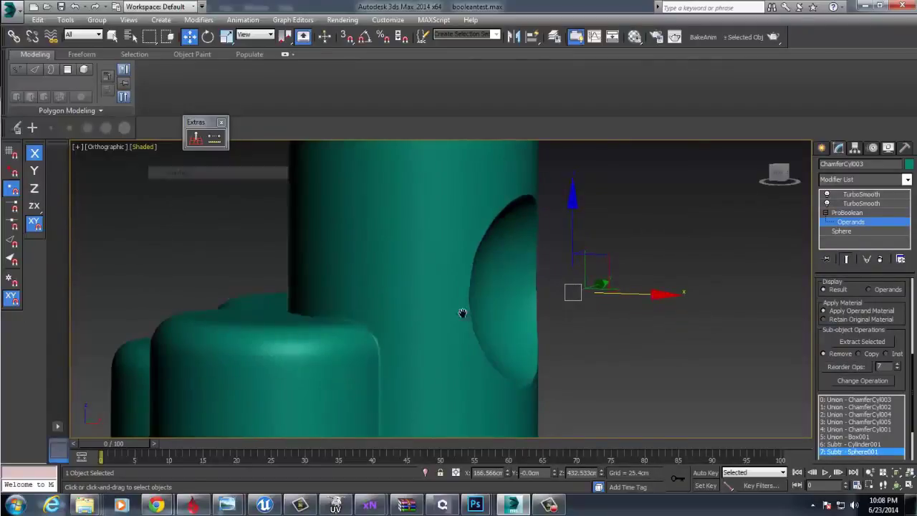
{"action": "mouse_move", "coordinate": [463, 314]}
{"action": "middle_mouse_down", "text": "alt"}
{"action": "mouse_move", "coordinate": [528, 328]}
{"action": "mouse_move", "coordinate": [445, 311]}
{"action": "mouse_move", "coordinate": [500, 337]}
{"action": "mouse_move", "coordinate": [614, 316]}
{"action": "middle_mouse_up", "text": "alt"}
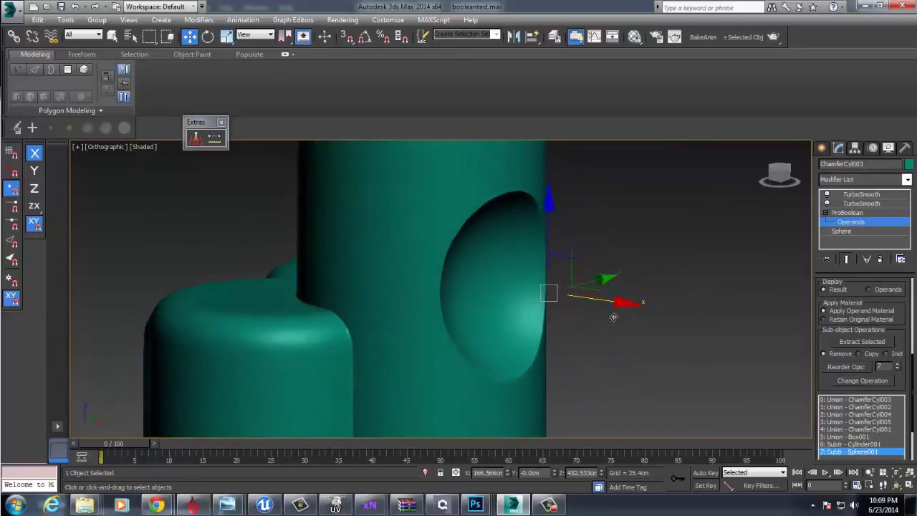
- Set the uppermost TurboSmooth's iterations to 1 and the lower TurboSmooth's iterations to 2
{"action": "left_click", "coordinate": [890, 204]}
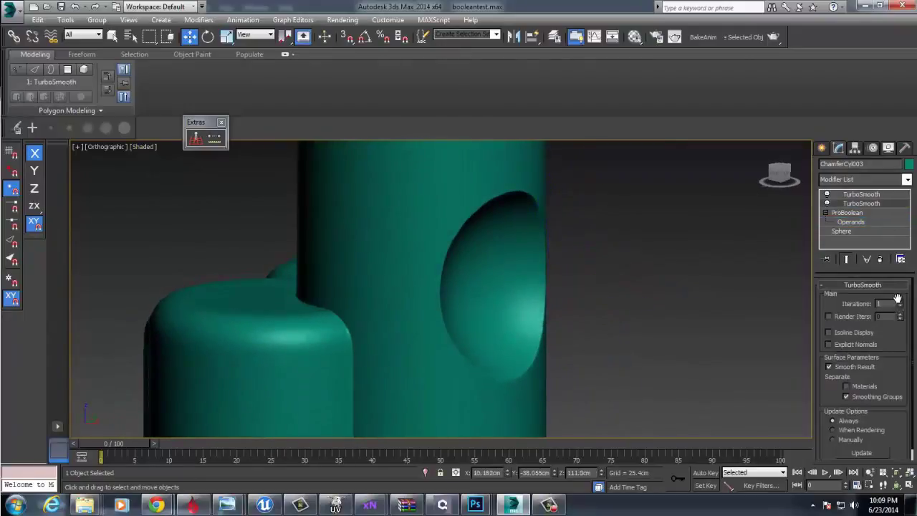
{"action": "left_click", "coordinate": [861, 193]}
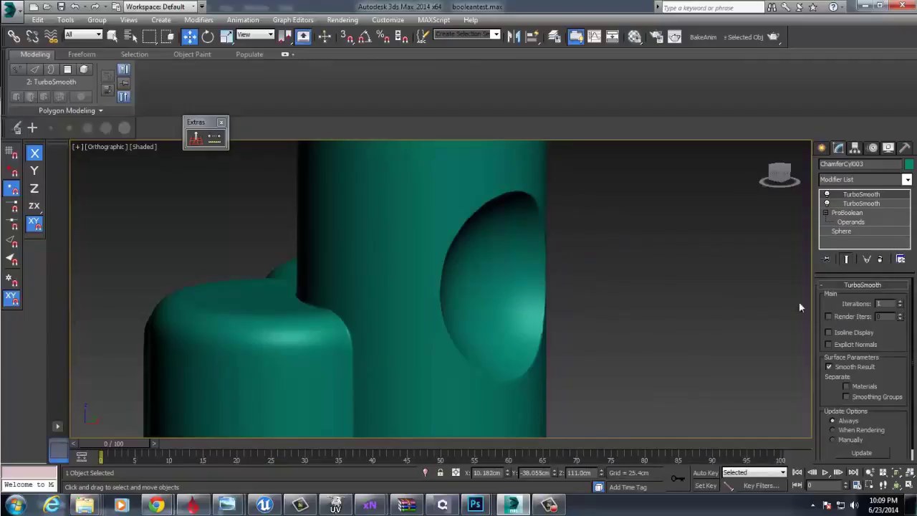
{"action": "middle_click_drag", "start_coordinate": [557, 331], "coordinate": [526, 340], "text": "alt"}
{"action": "middle_click_drag", "start_coordinate": [569, 304], "coordinate": [633, 319], "text": "alt"}
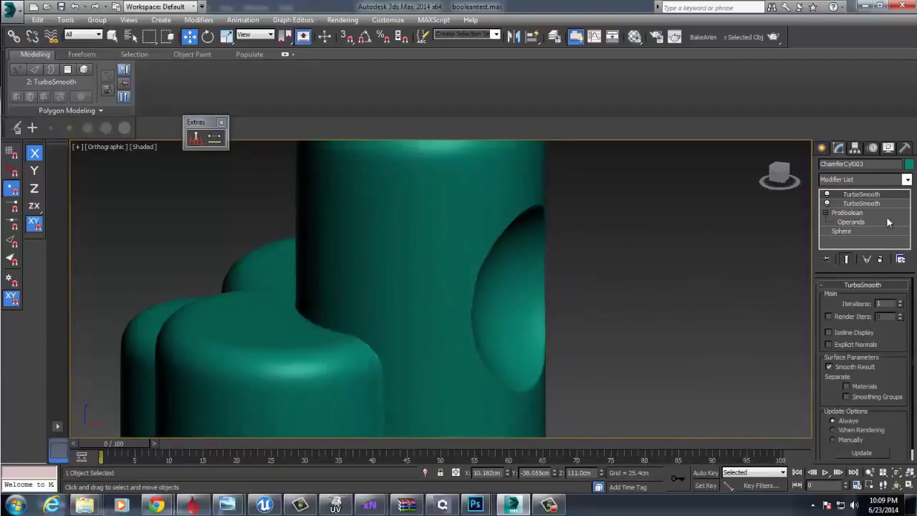
{"action": "left_click", "coordinate": [861, 205]}
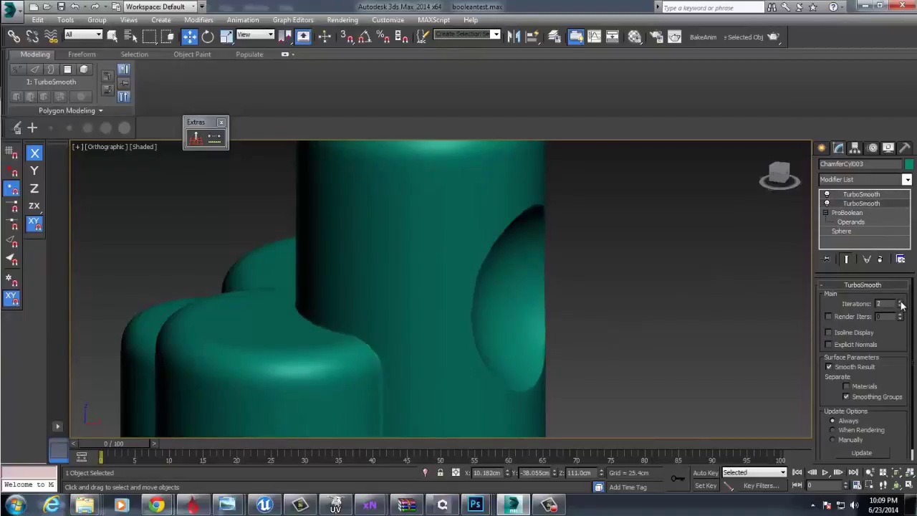
- Check the complete smoothed model with nothing selected, and delete it to empty the scene
{"action": "scroll", "coordinate": [642, 301], "scroll_direction": "down", "scroll_amount": 6}
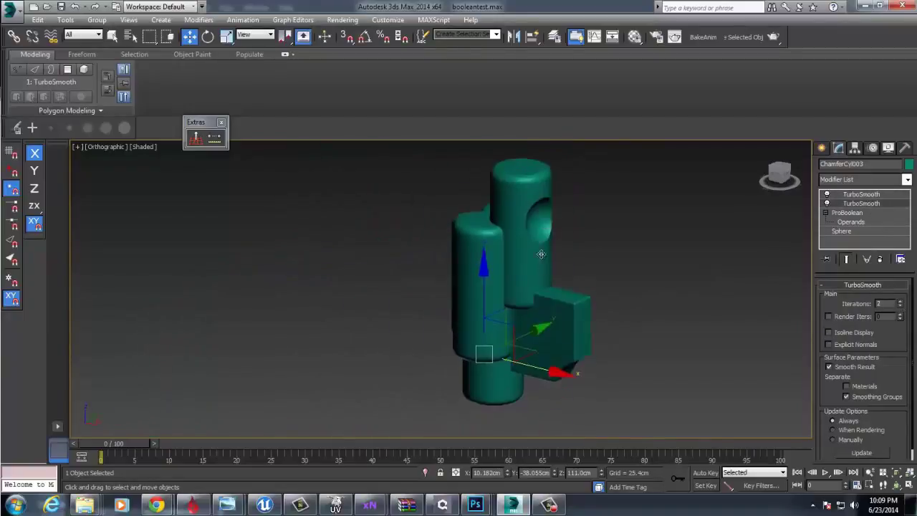
{"action": "scroll", "coordinate": [562, 289], "scroll_direction": "up", "scroll_amount": 2}
{"action": "scroll", "coordinate": [618, 229], "scroll_direction": "down", "scroll_amount": 1}
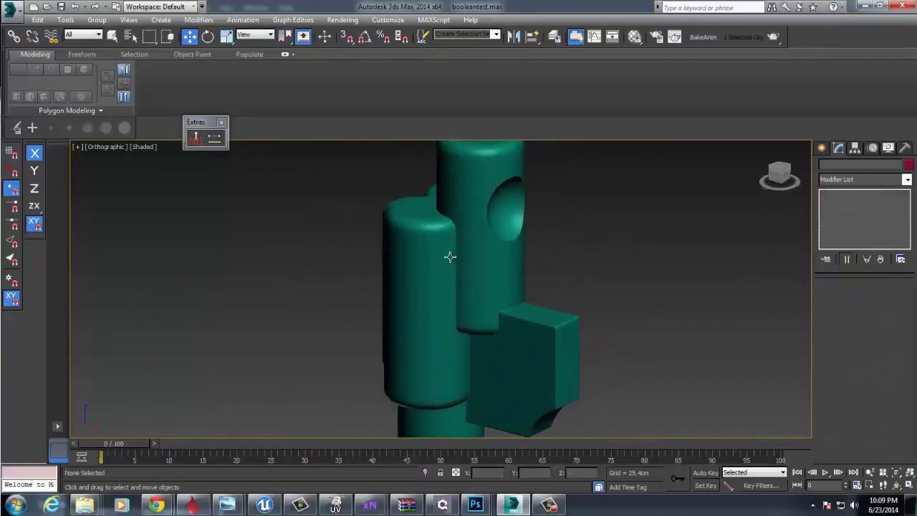
{"action": "scroll", "coordinate": [455, 276], "scroll_direction": "down", "scroll_amount": 2}
{"action": "middle_click_drag", "start_coordinate": [455, 276], "coordinate": [505, 292], "text": "alt"}
{"action": "key", "text": "Delete"}
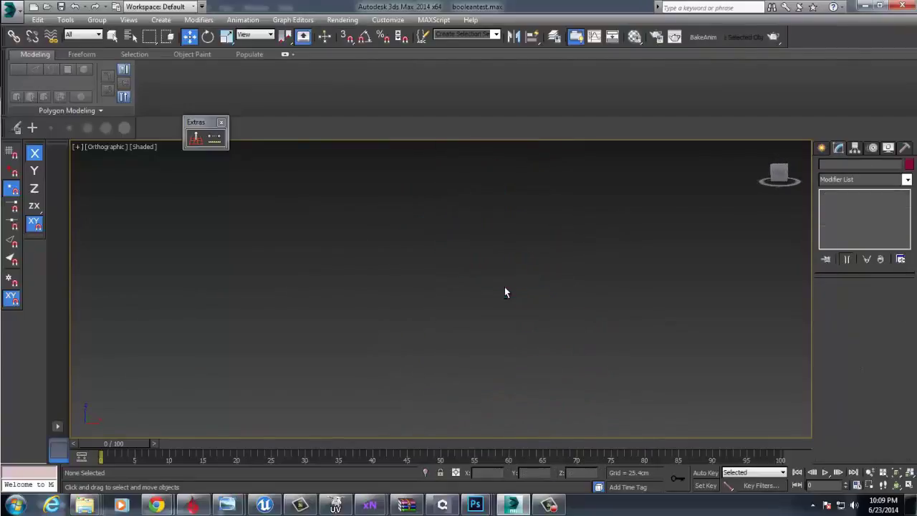